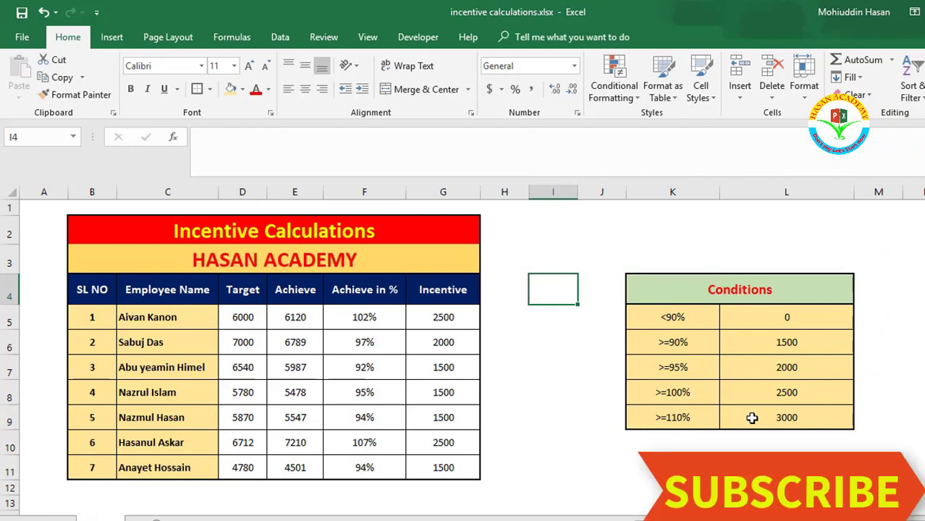
# Step: Enter 3000 as the first employee's Achieve value in E5
pyautogui.click(293, 321)
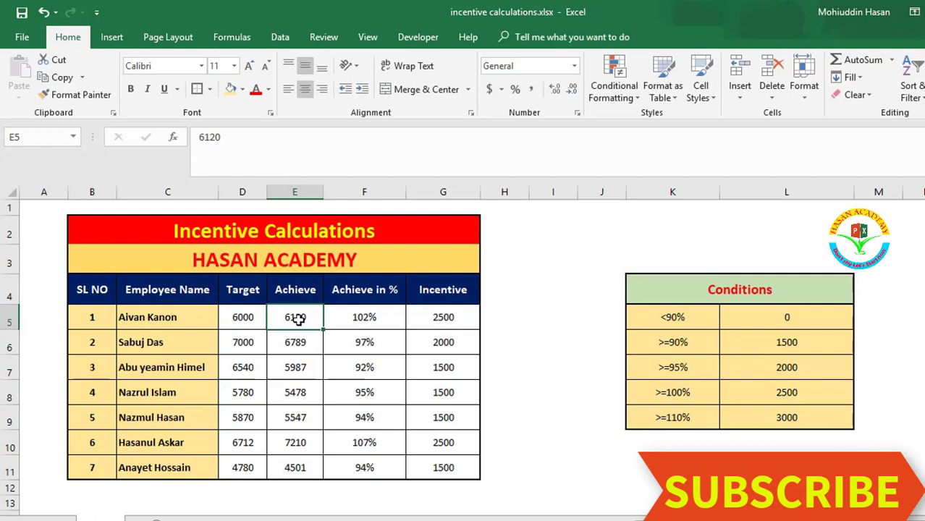
pyautogui.write('3000')
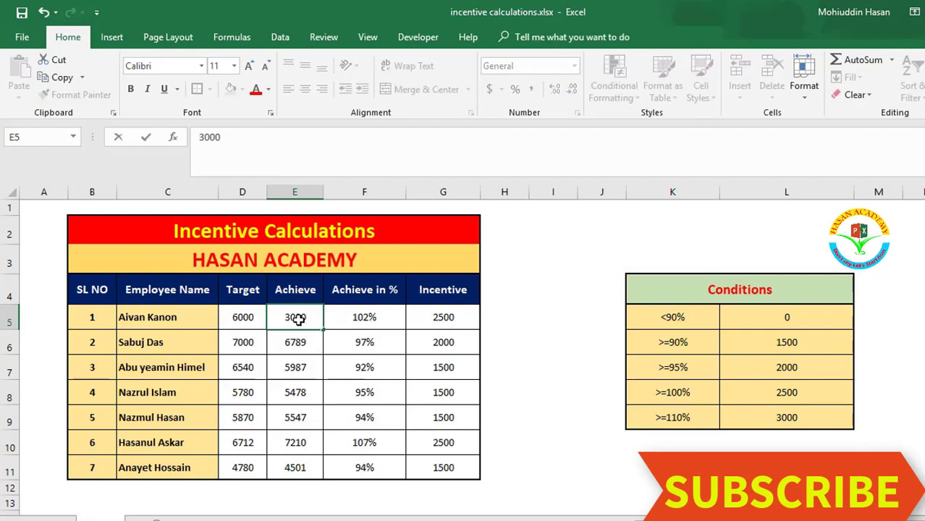
pyautogui.press('Return')
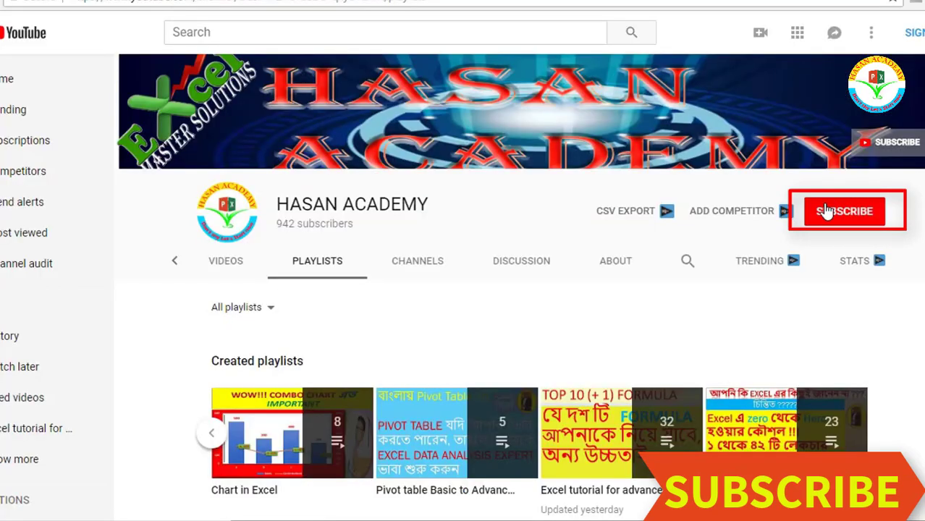
pyautogui.scroll(-2, 588, 337)
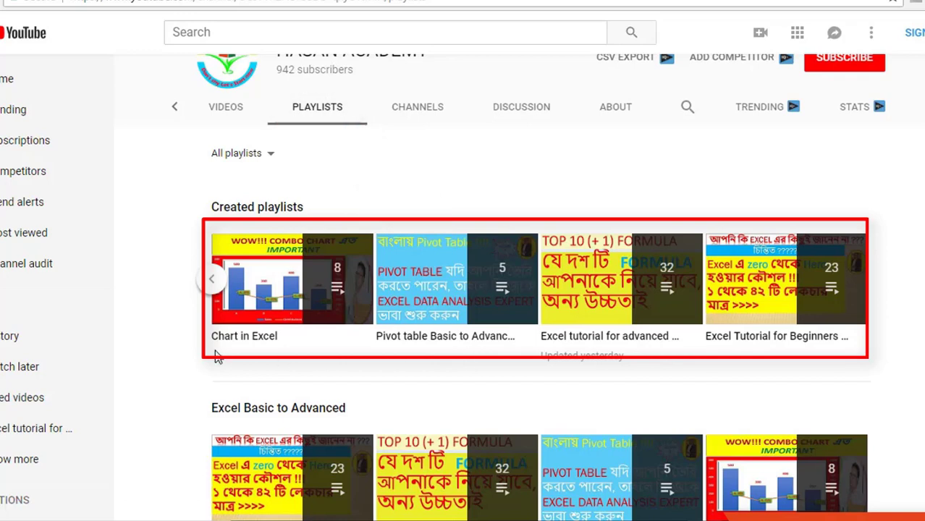
pyautogui.click(212, 278)
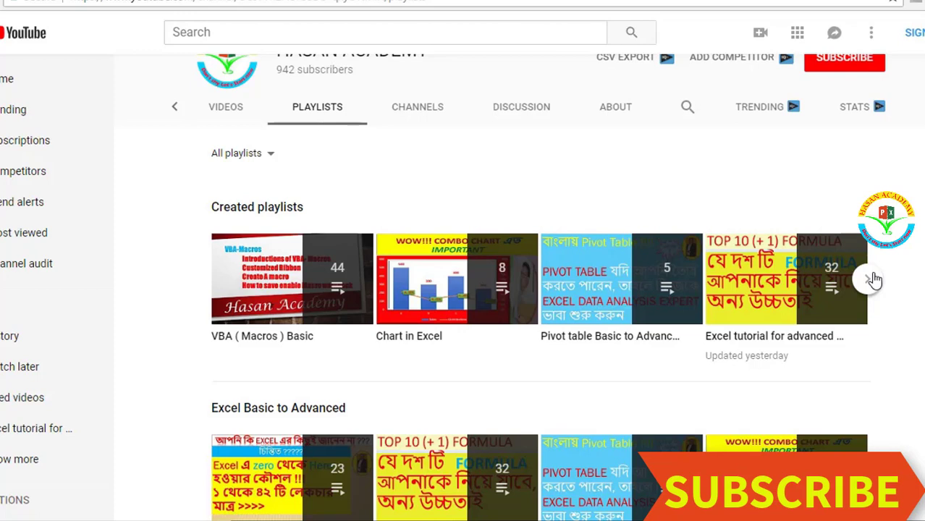
pyautogui.click(873, 279)
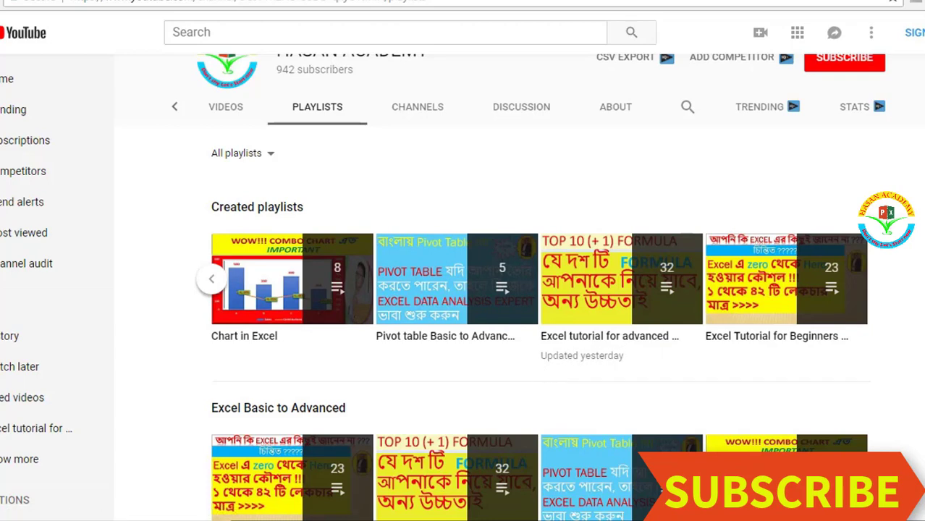
pyautogui.scroll(1, 891, 157)
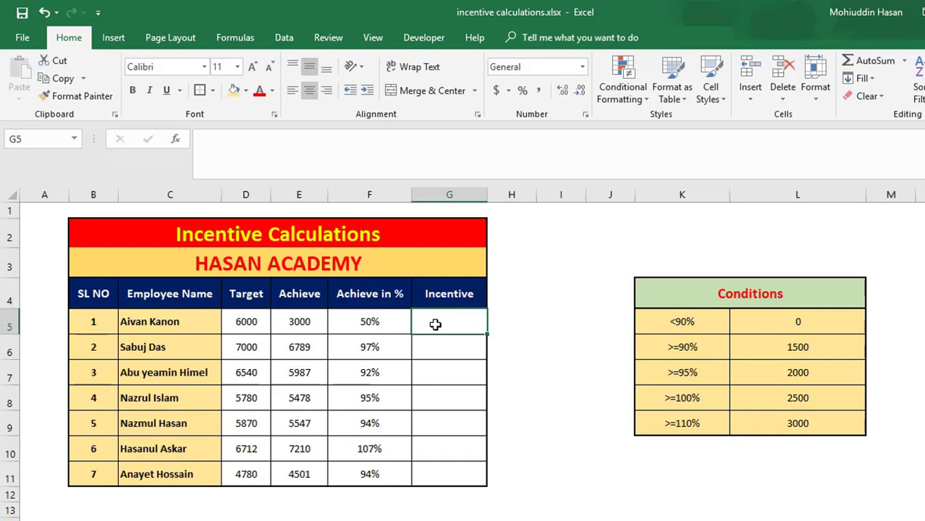
# Step: Start G5 with =if(F5>=110%,"3000", leaving the false branch to follow
pyautogui.write('=')
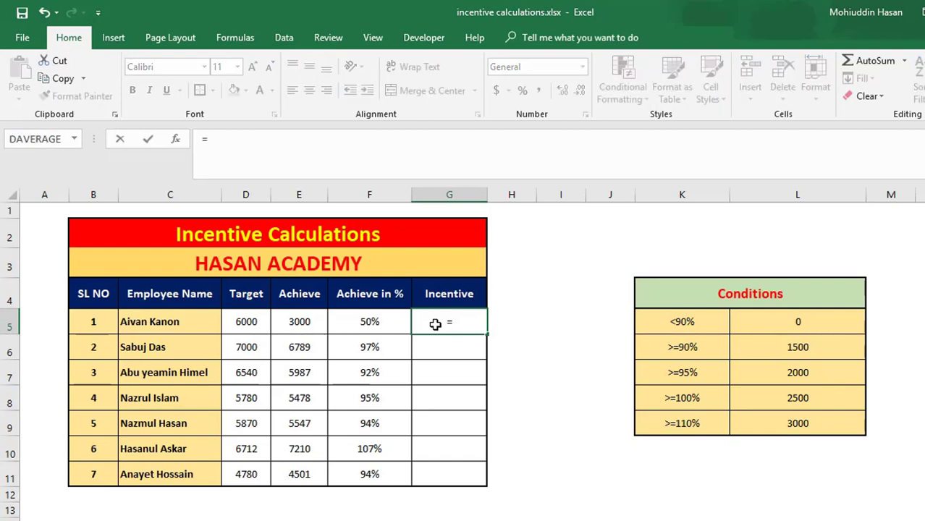
pyautogui.write('i')
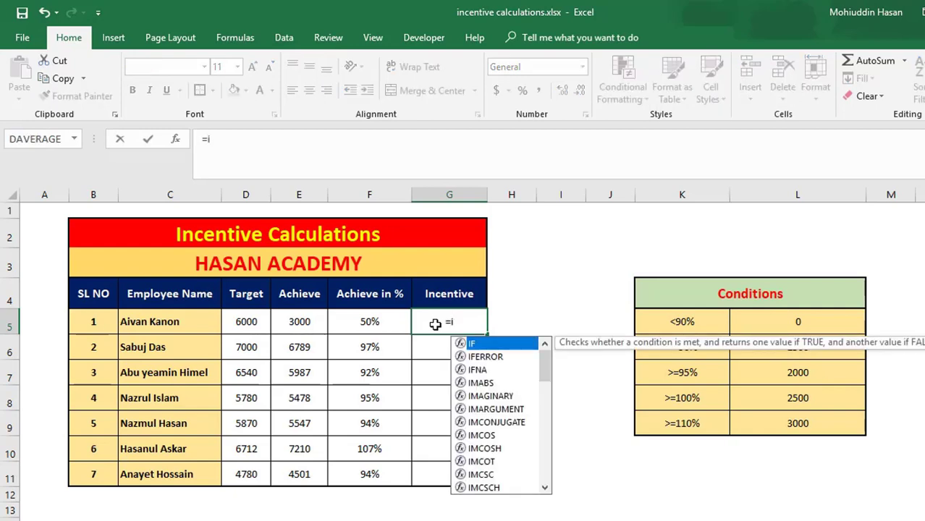
pyautogui.write('f')
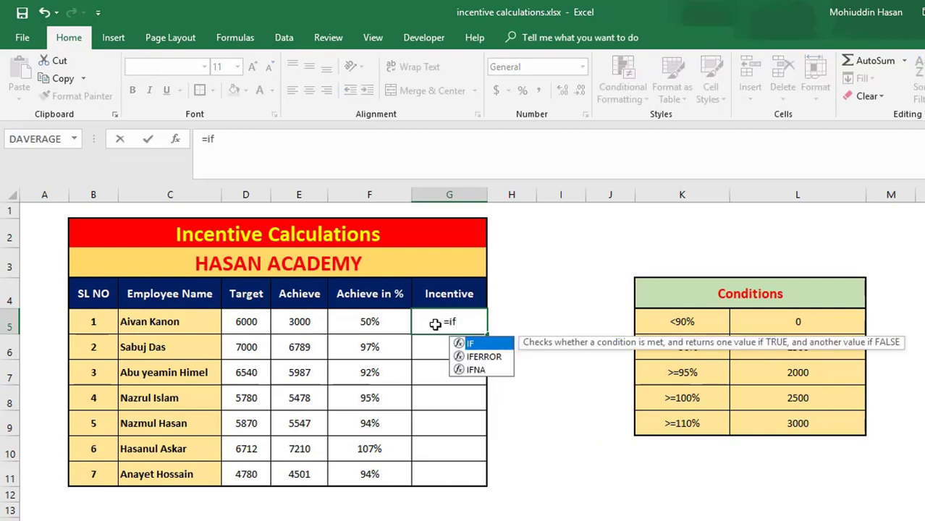
pyautogui.write('(')
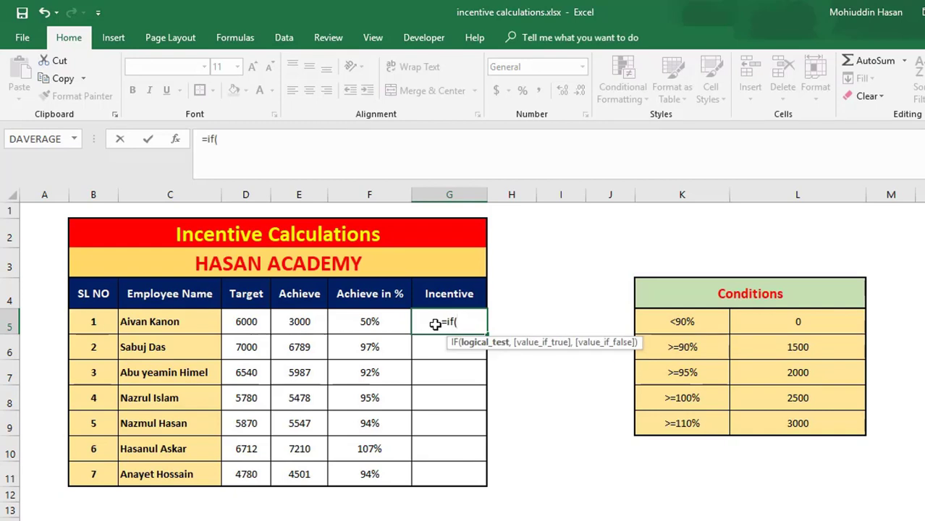
pyautogui.click(371, 322)
pyautogui.write('>')
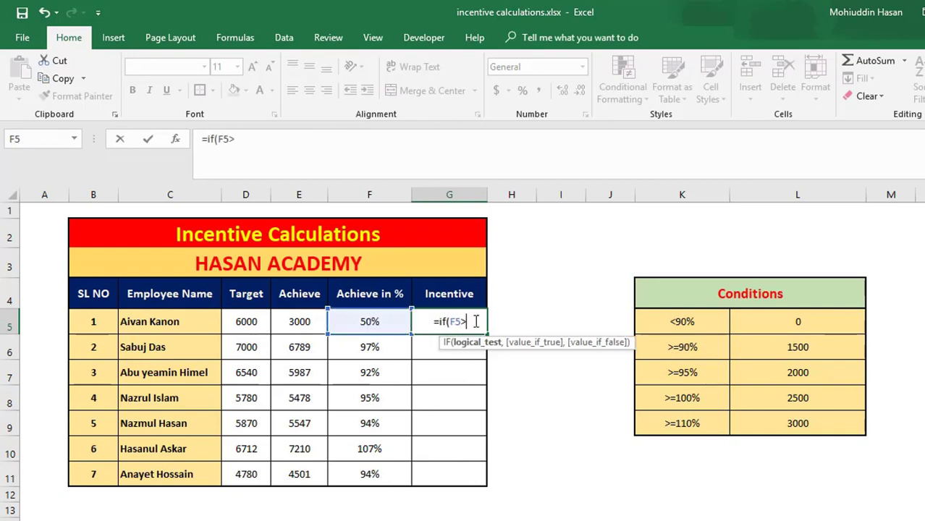
pyautogui.write('=')
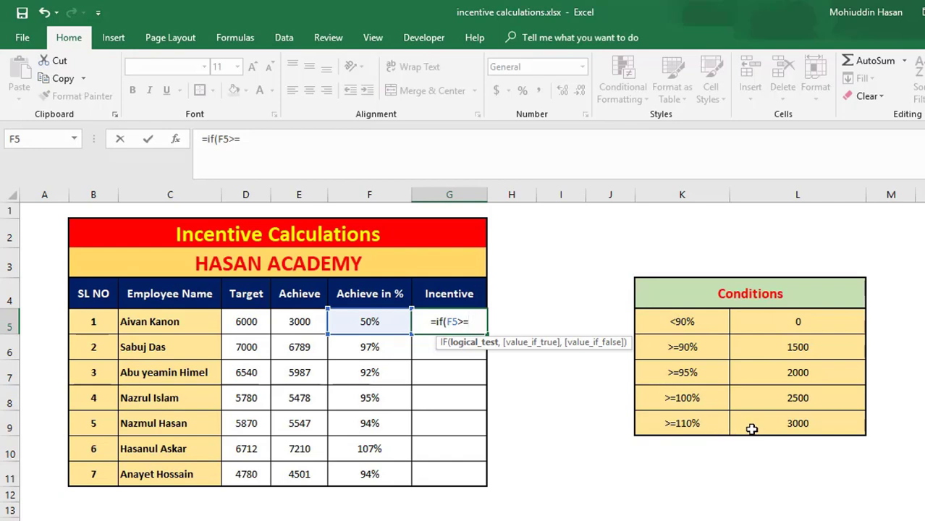
pyautogui.write('11')
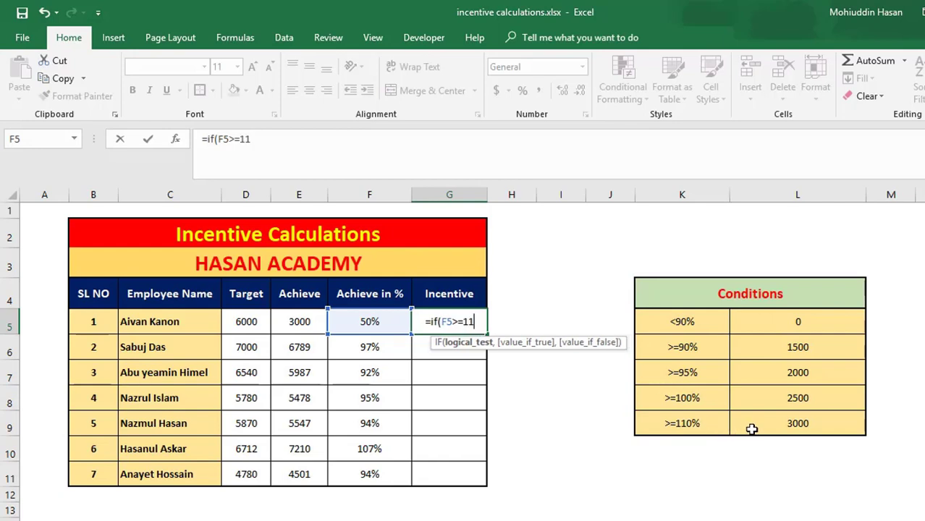
pyautogui.write('0')
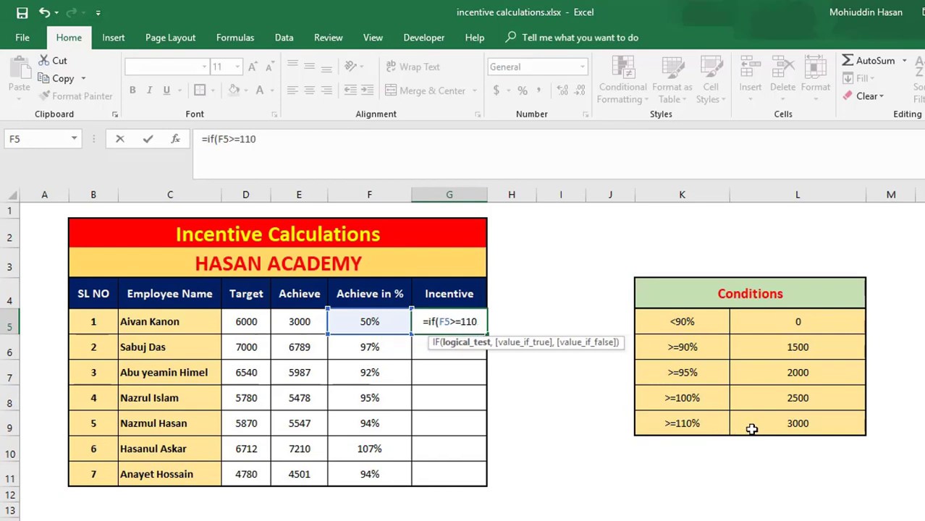
pyautogui.write('%')
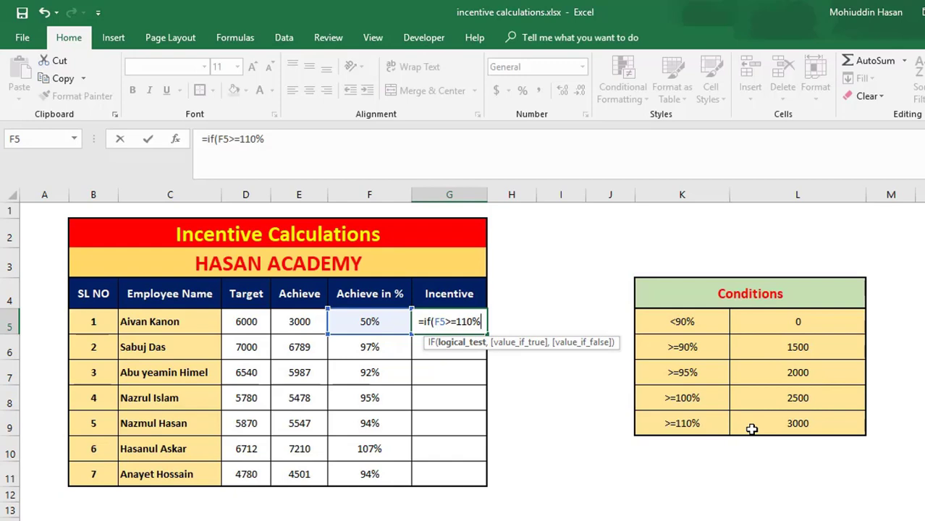
pyautogui.write(',"')
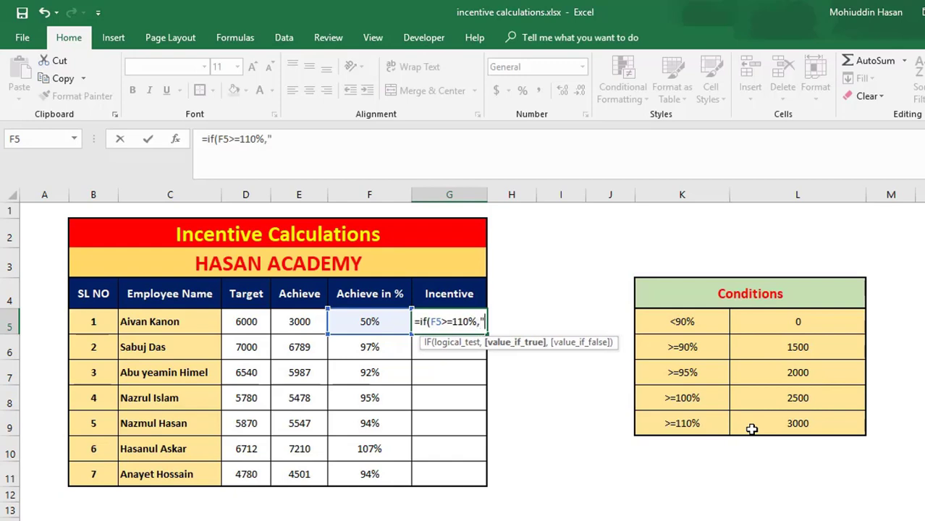
pyautogui.write('3')
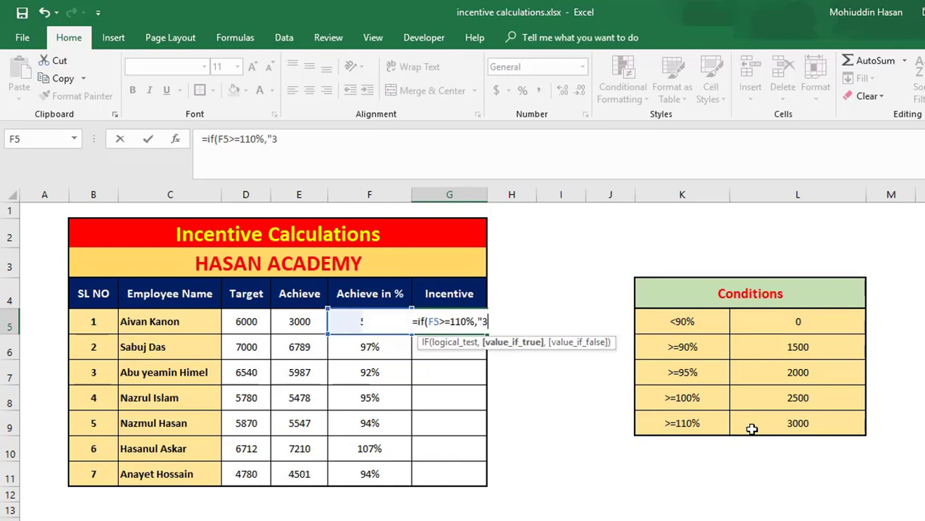
pyautogui.write('000')
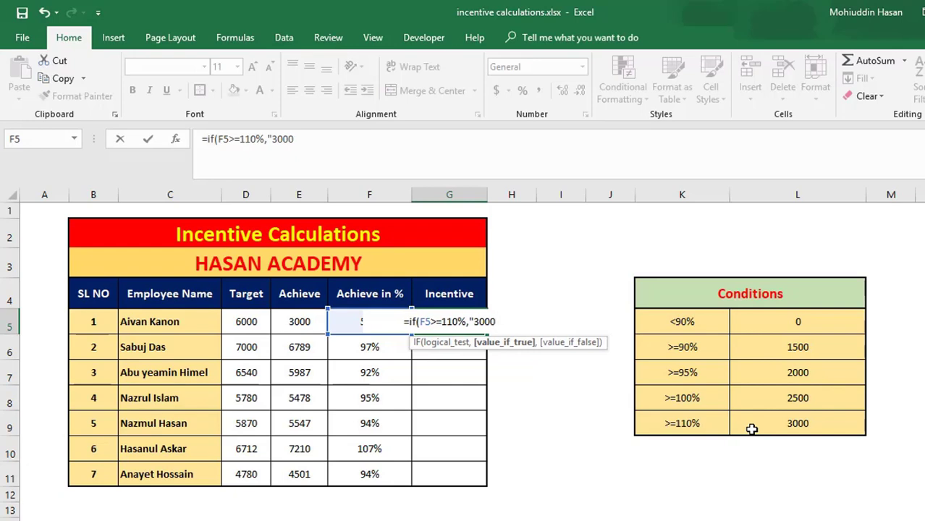
pyautogui.write('"')
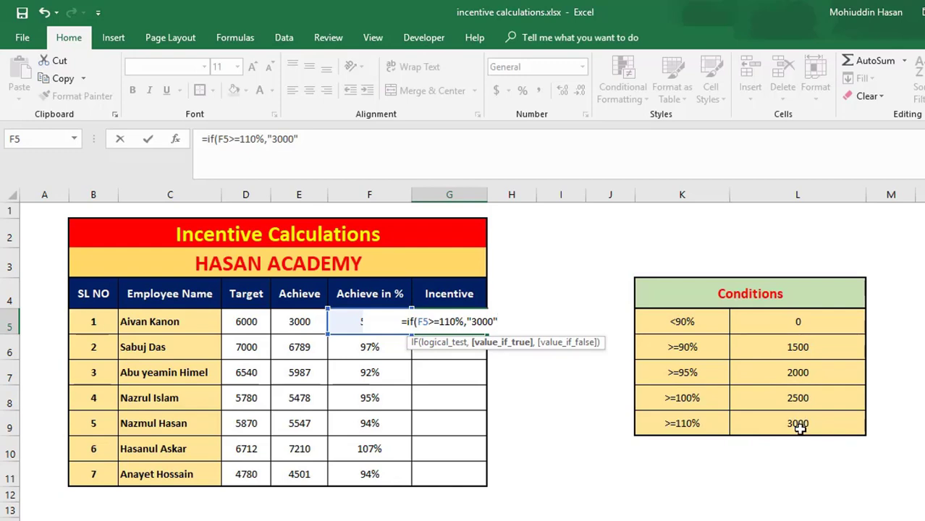
pyautogui.write(',')
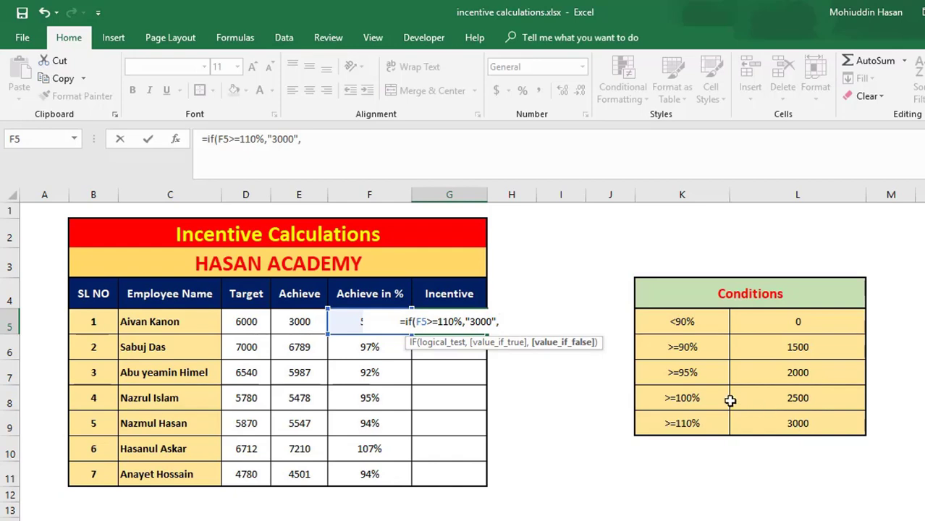
# Step: Add the nested test if(f5>=100%,"2500", and begin the next if(f5>= condition
pyautogui.write('i')
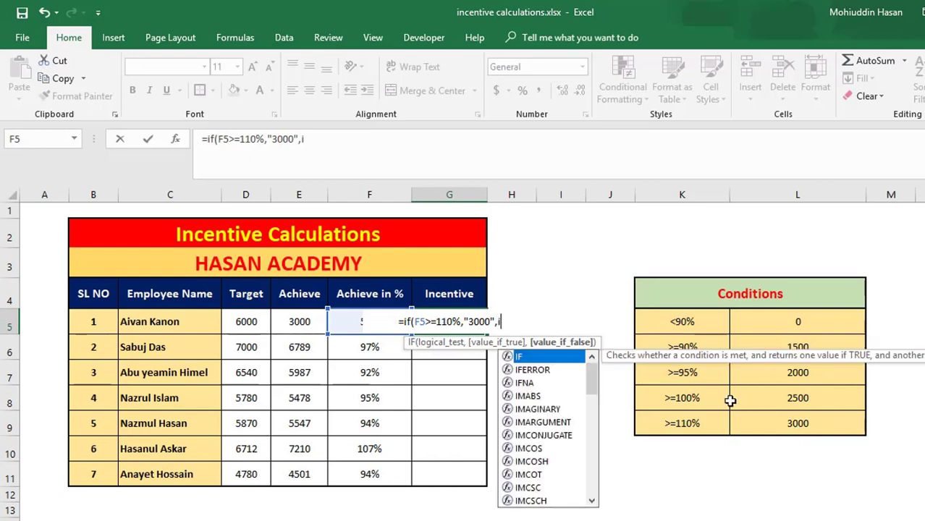
pyautogui.write('f')
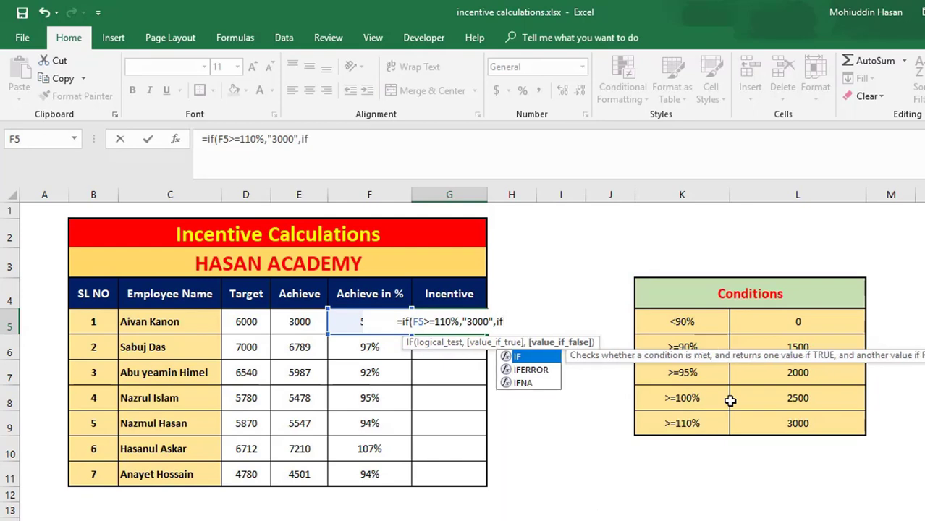
pyautogui.write('(')
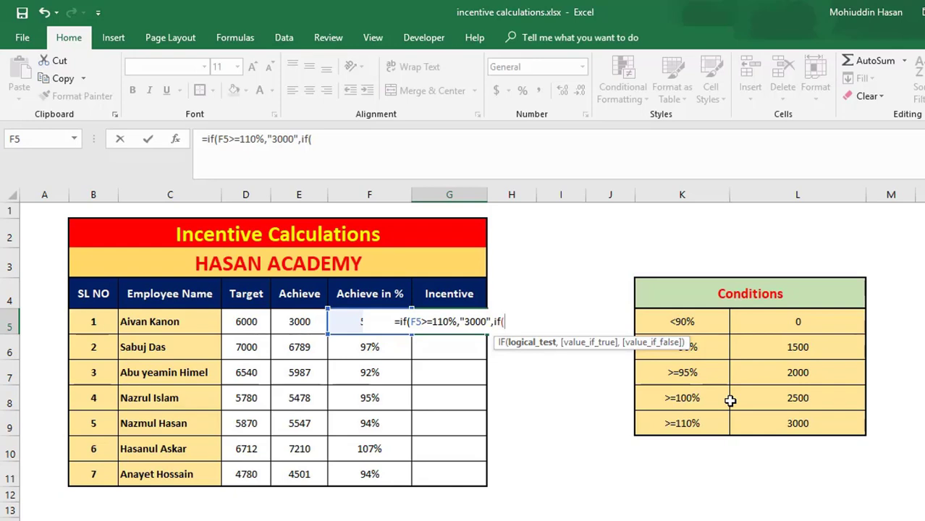
pyautogui.write('f')
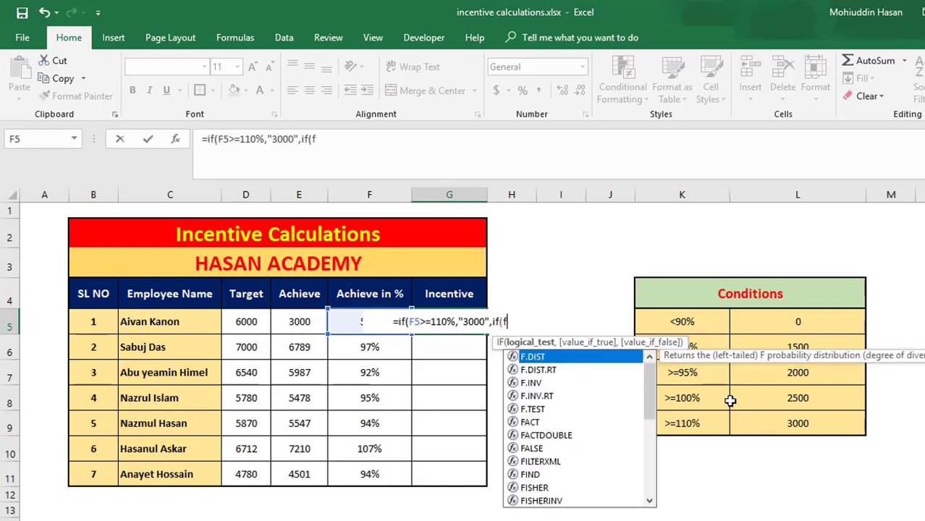
pyautogui.write('5')
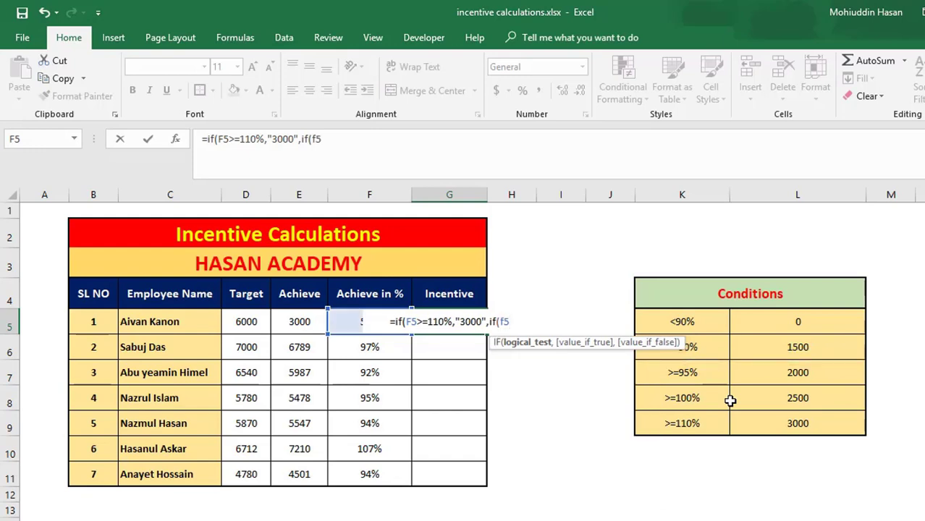
pyautogui.write('>')
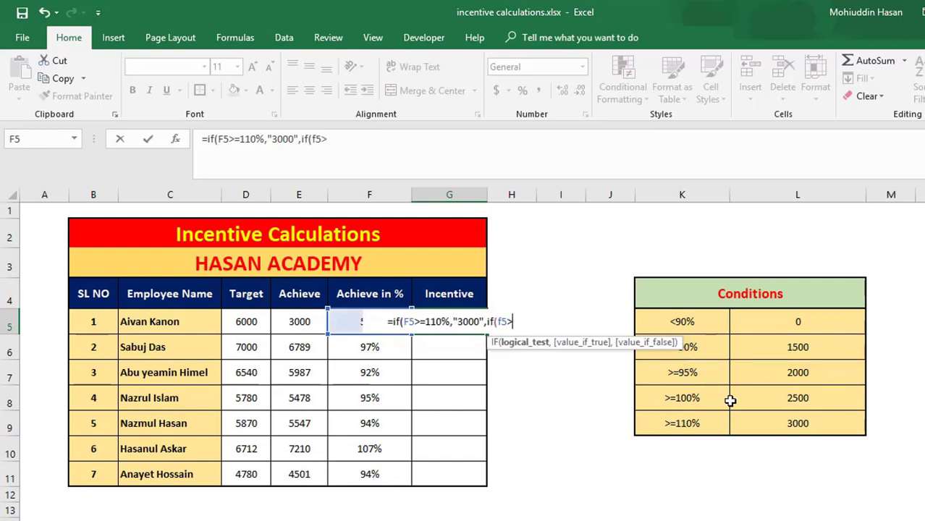
pyautogui.write('=')
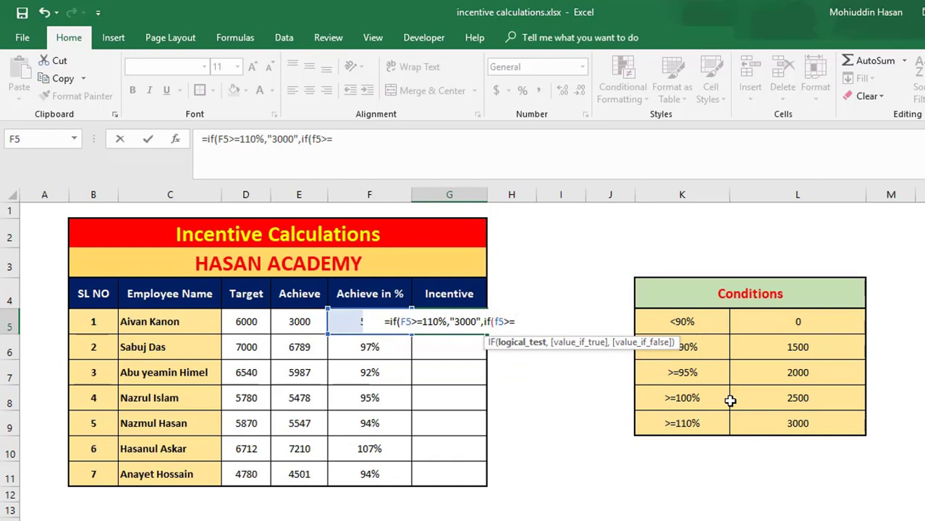
pyautogui.write('100')
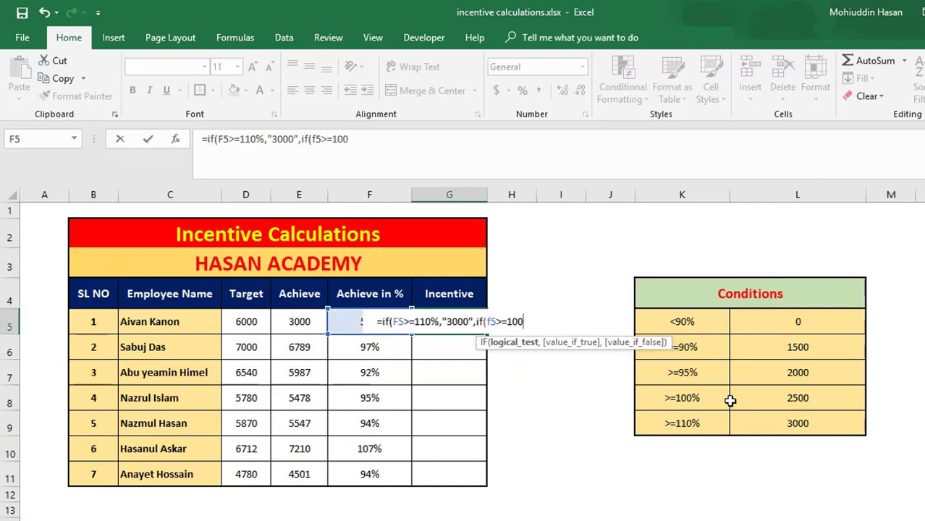
pyautogui.write('%')
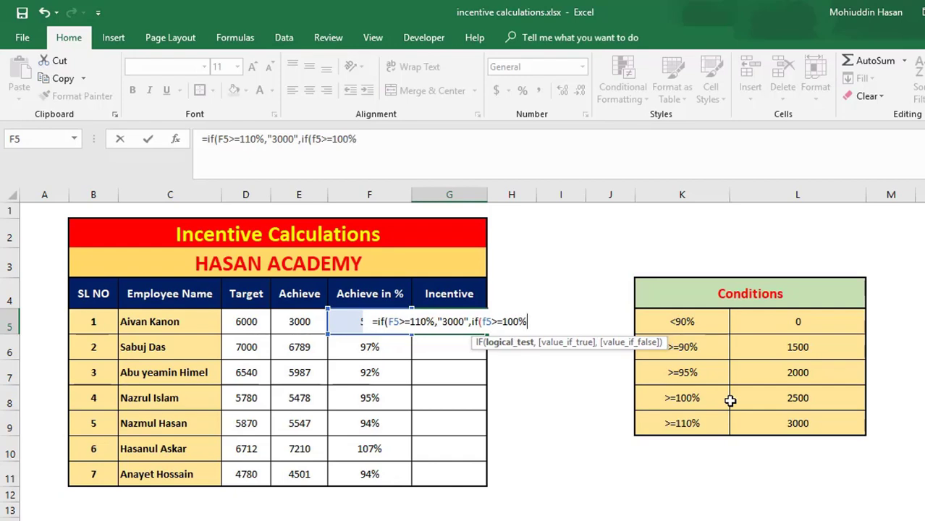
pyautogui.write(',')
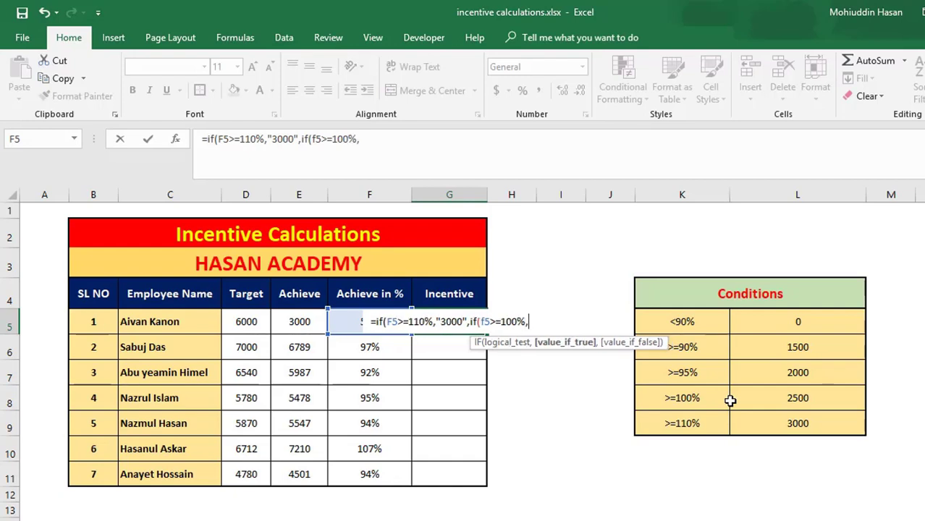
pyautogui.write('"2')
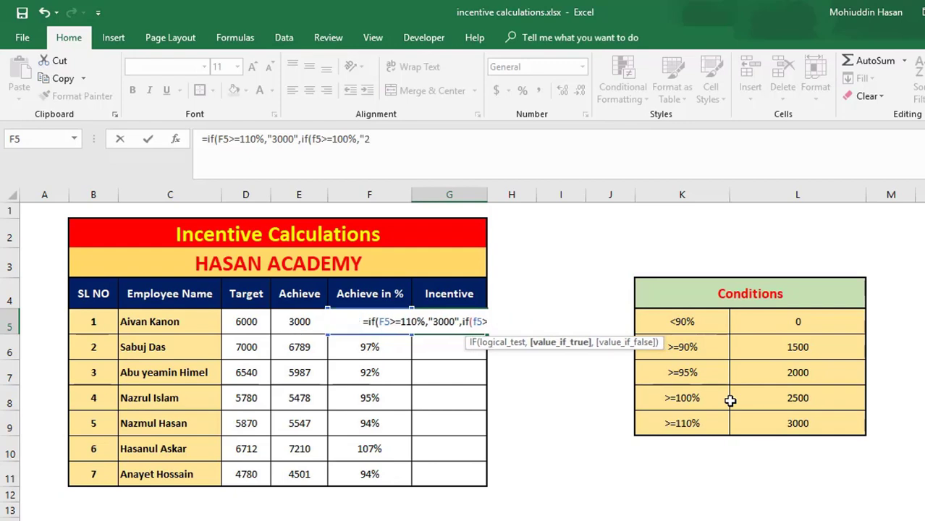
pyautogui.write('500')
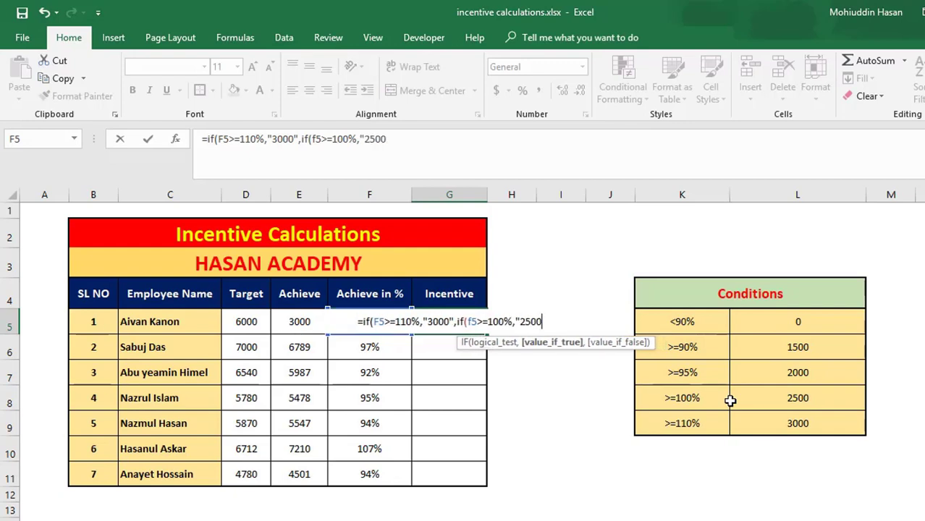
pyautogui.write('",')
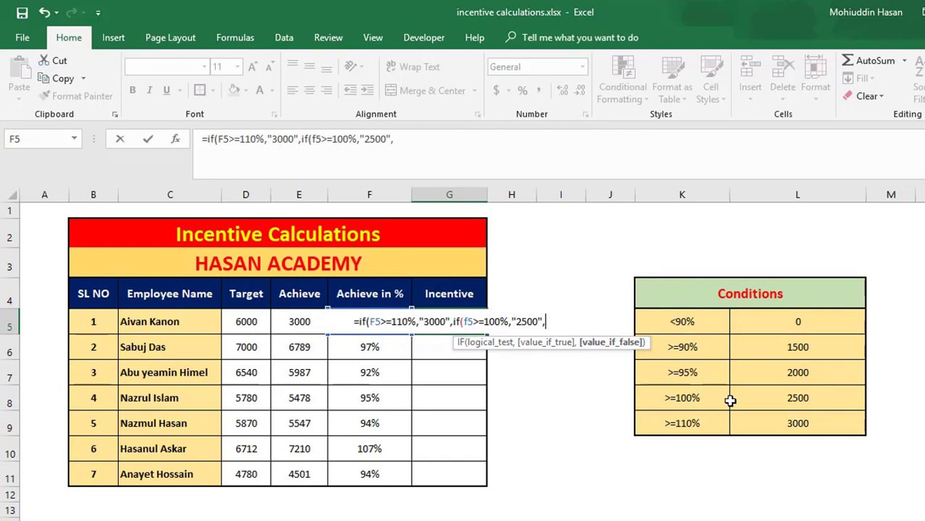
pyautogui.write('i')
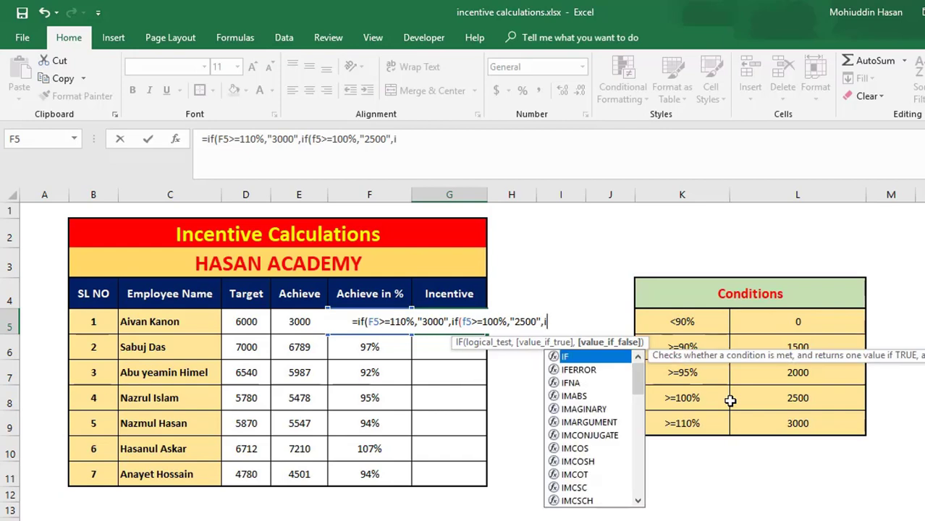
pyautogui.write('f')
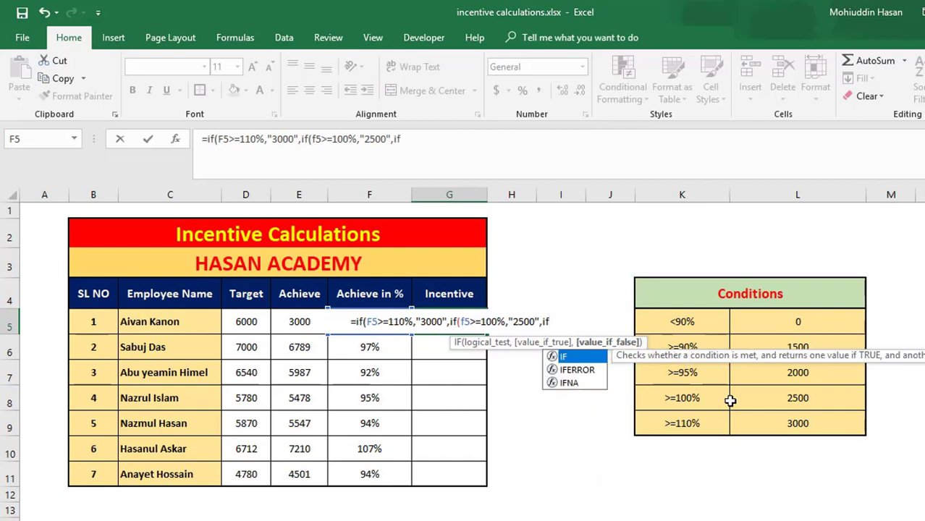
pyautogui.write('(')
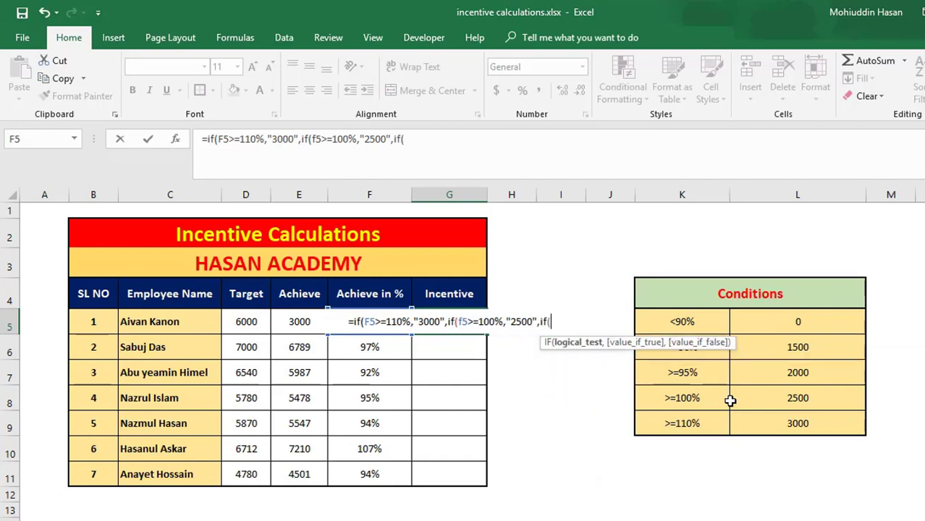
pyautogui.write('f5')
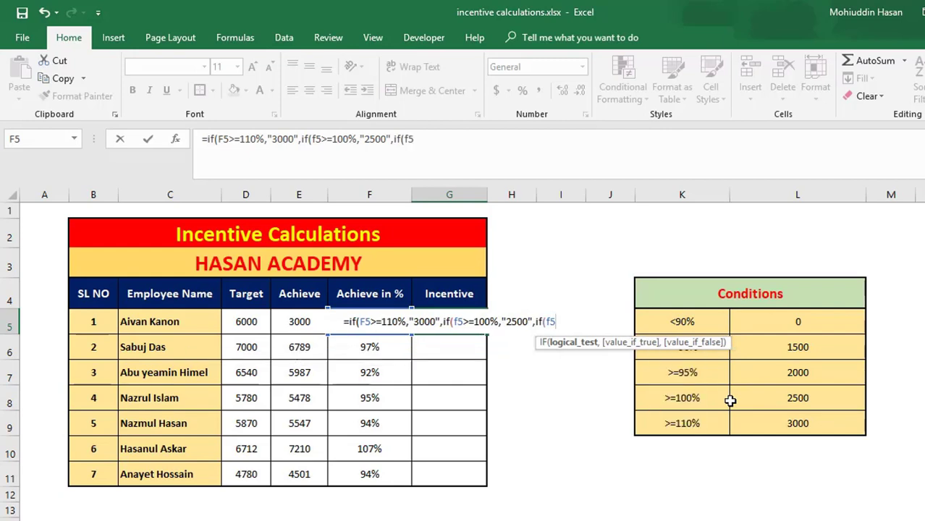
pyautogui.write('>')
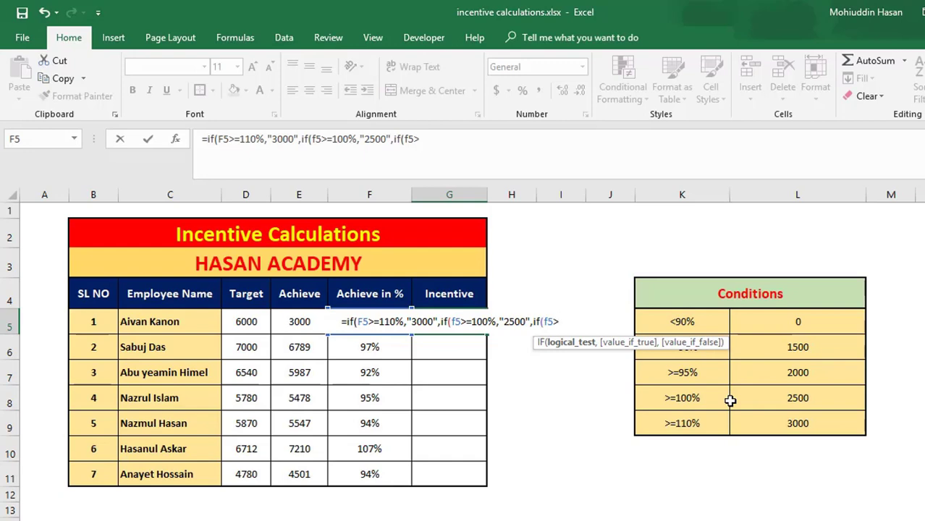
pyautogui.write('=')
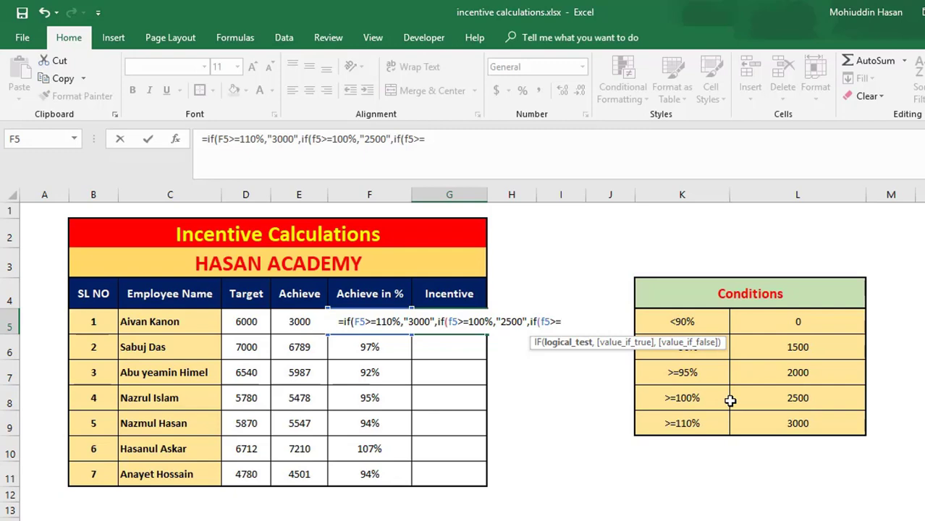
# Step: Complete the 95% tier returning "2000" and open another if(f5>= test
pyautogui.write('95')
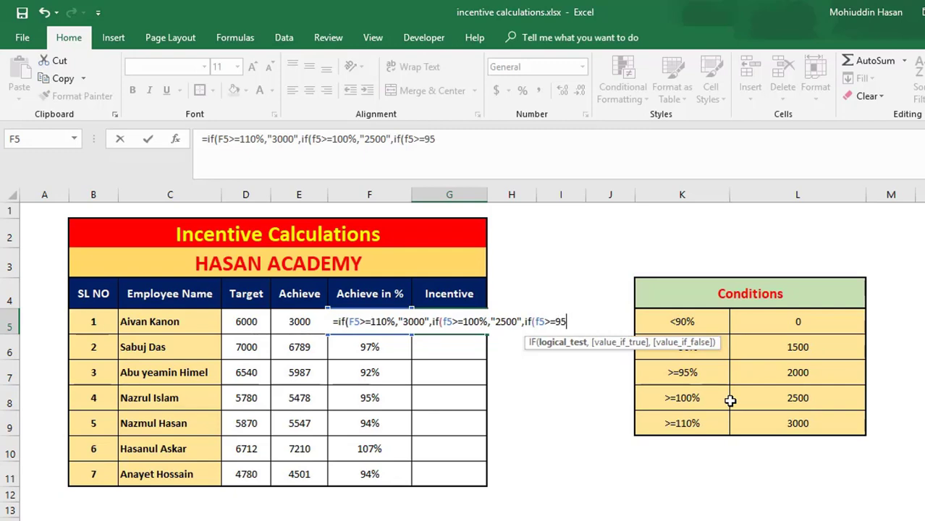
pyautogui.write('%')
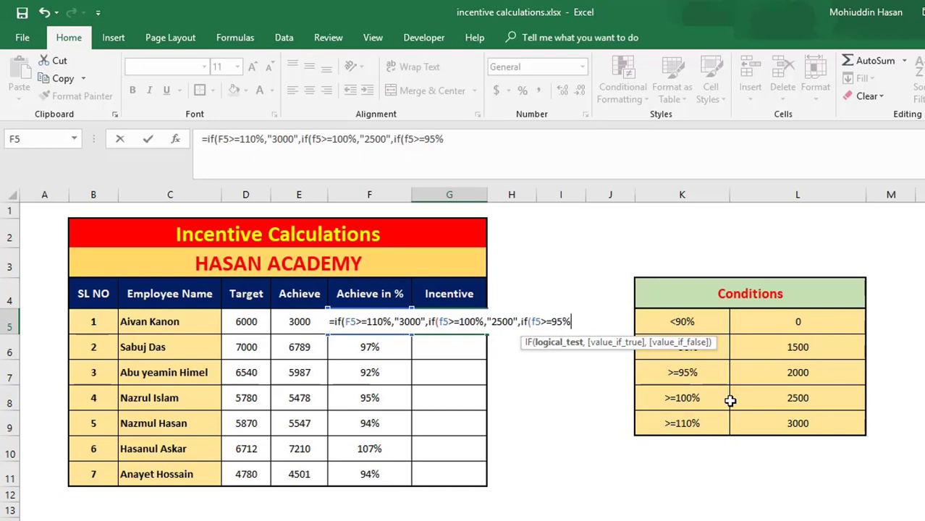
pyautogui.write(',')
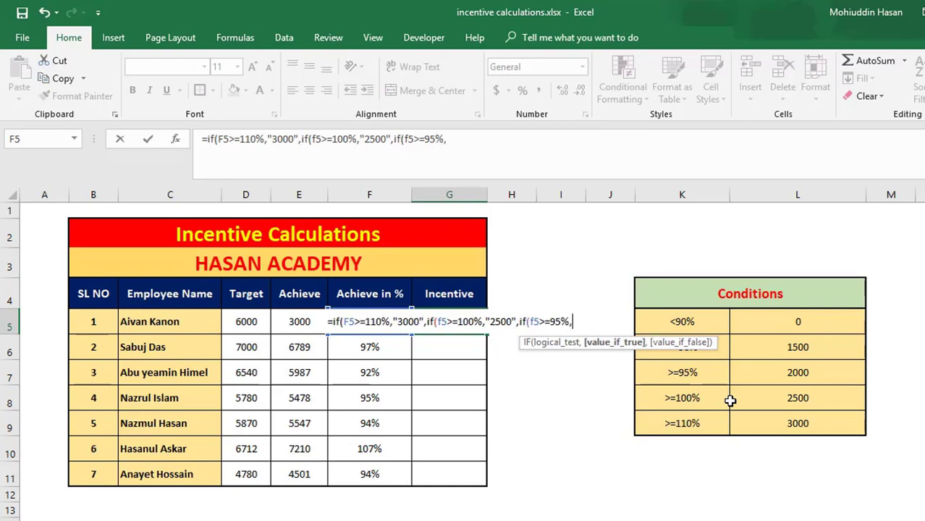
pyautogui.write('"')
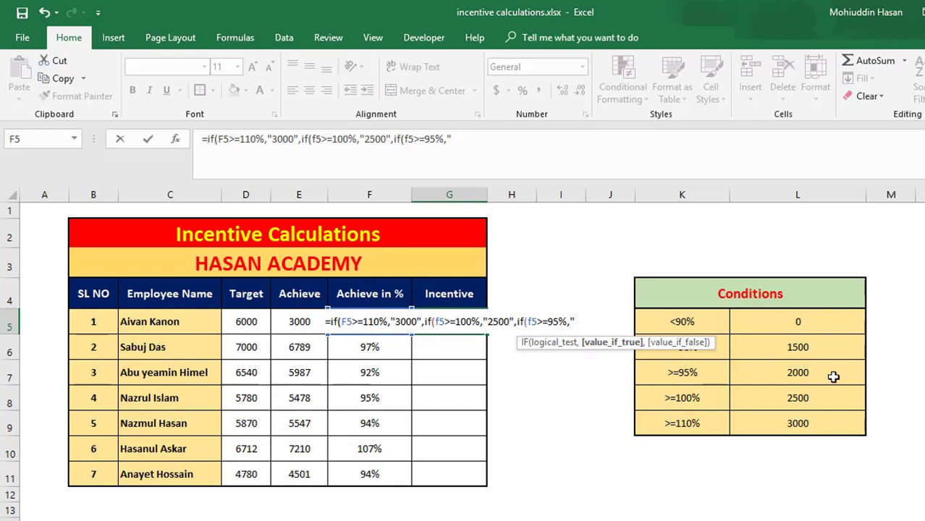
pyautogui.write('2')
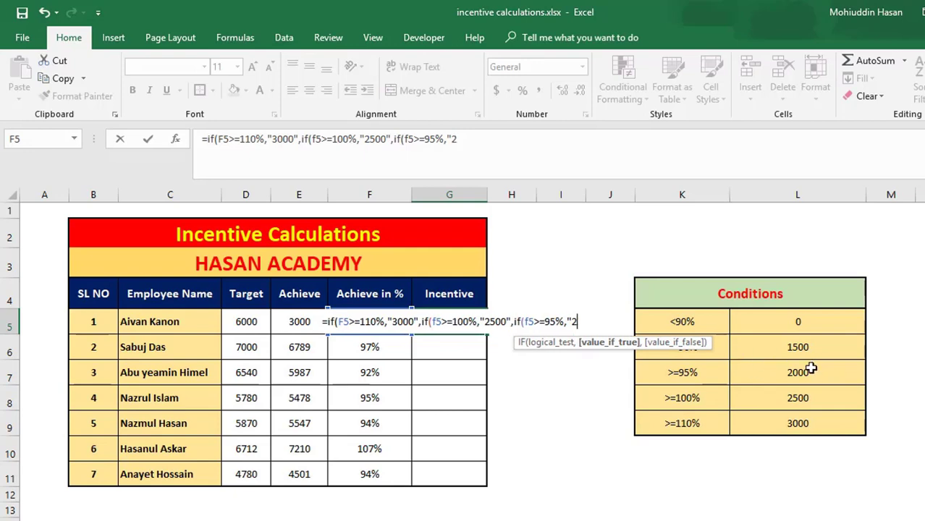
pyautogui.write('000')
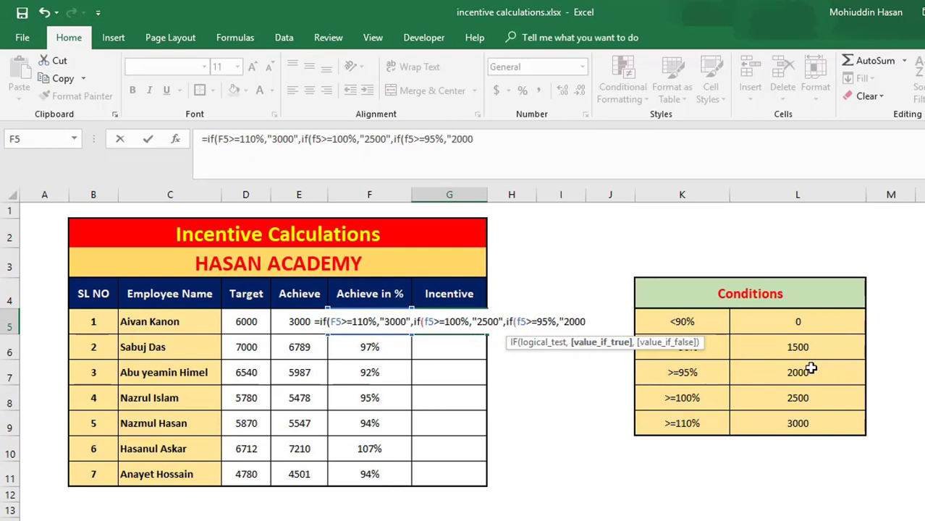
pyautogui.write('"')
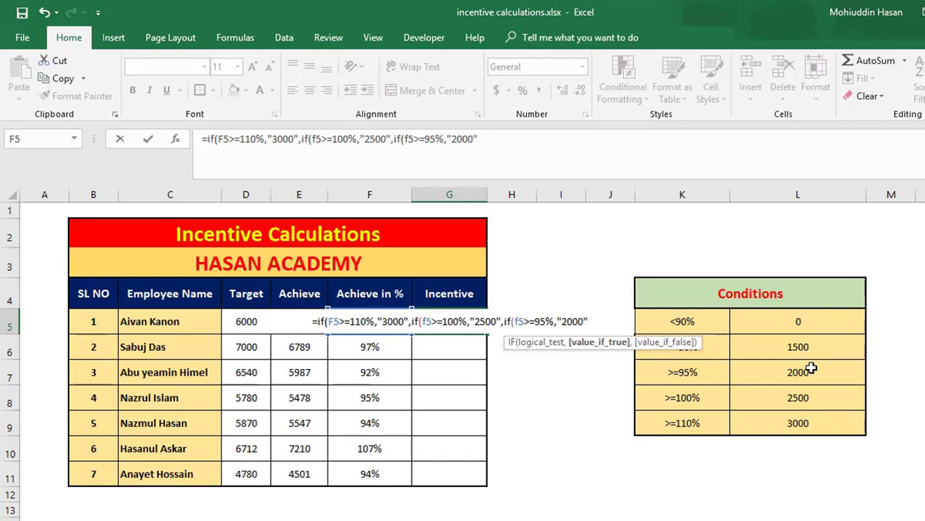
pyautogui.write(',')
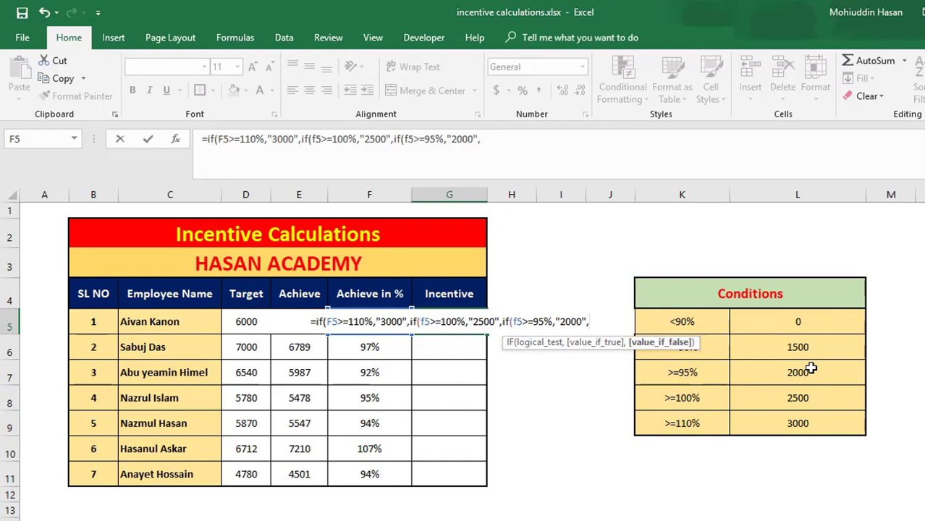
pyautogui.write('i')
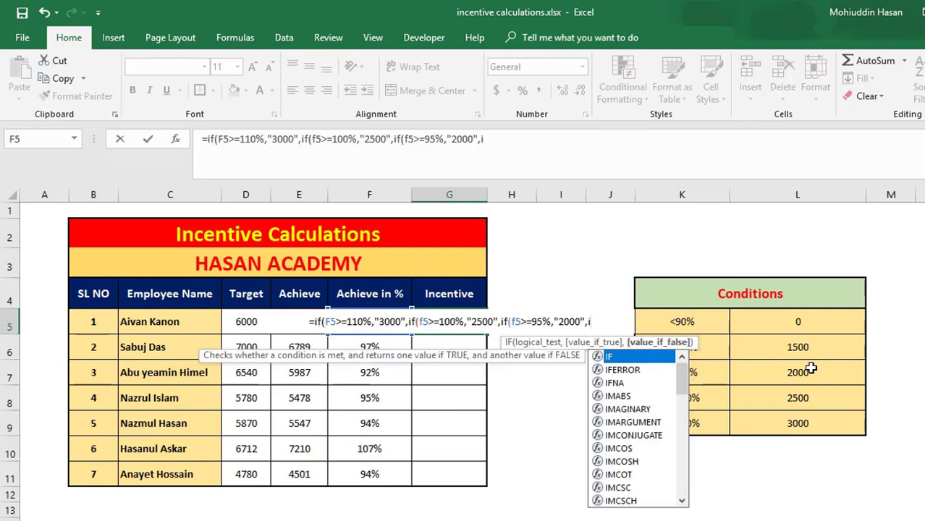
pyautogui.write('f')
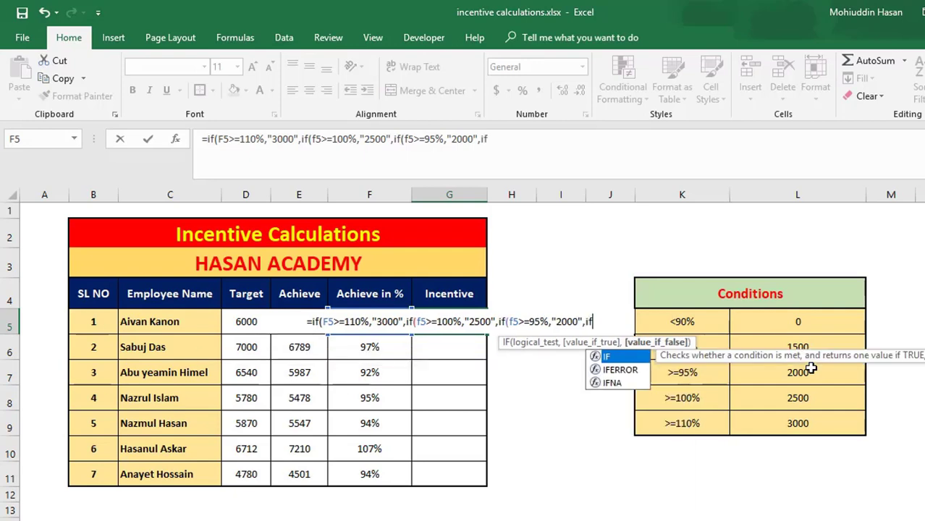
pyautogui.write('(')
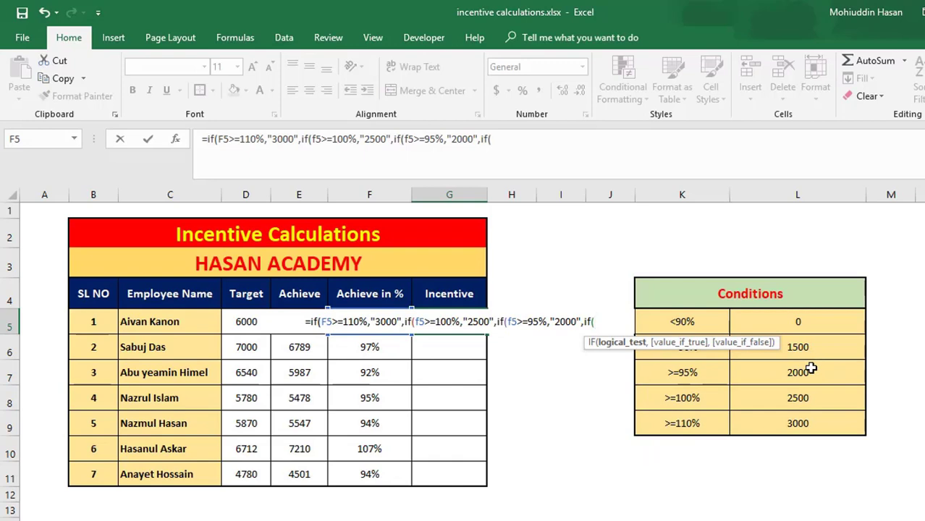
pyautogui.write('f')
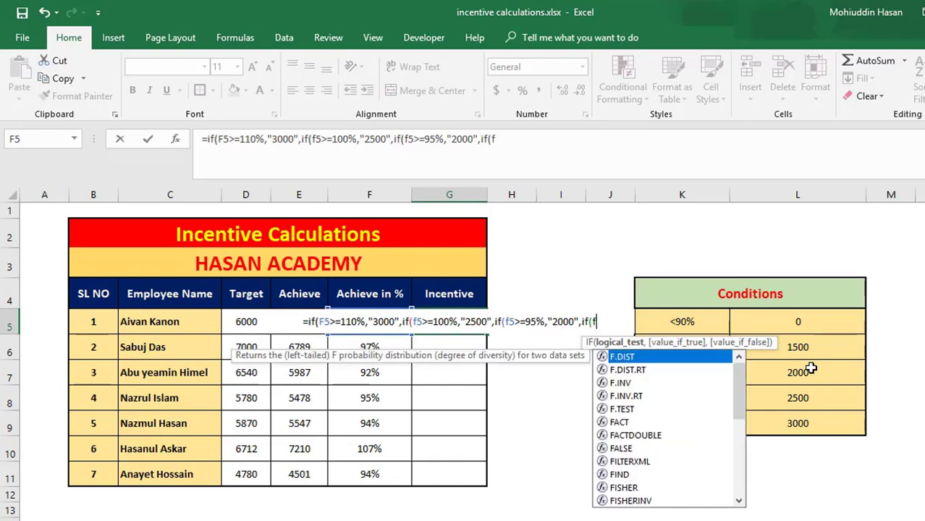
pyautogui.write('5')
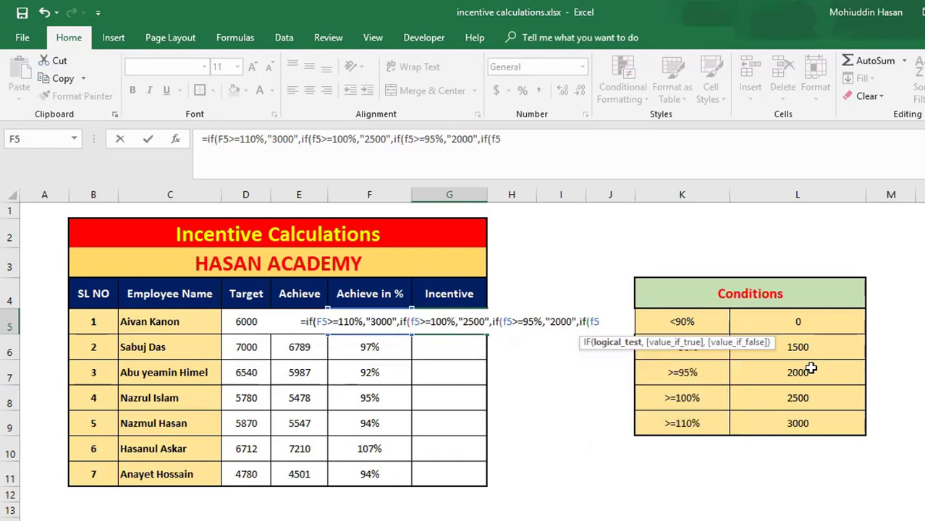
pyautogui.write('>')
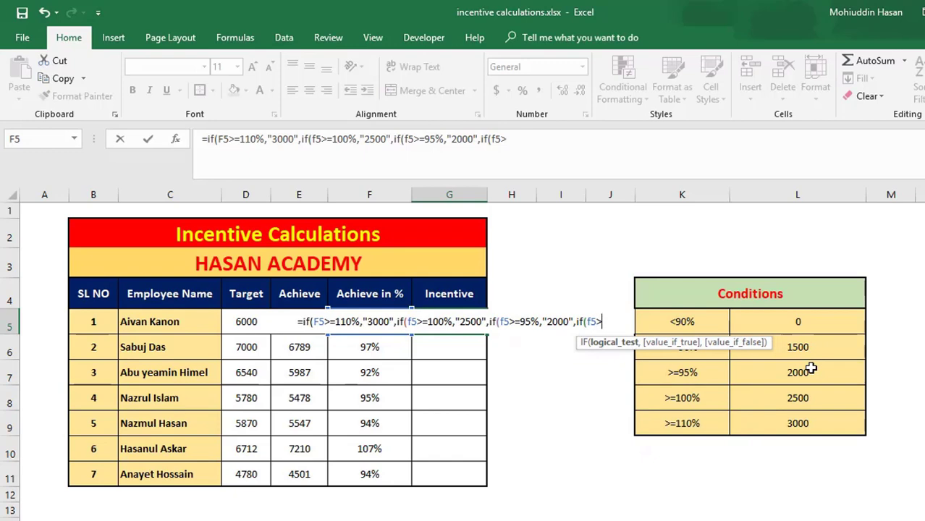
pyautogui.write('=')
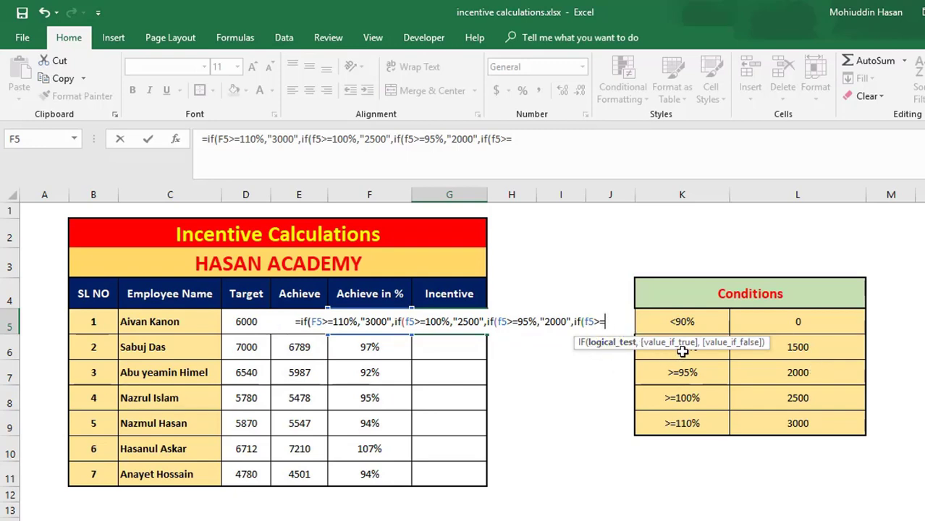
# Step: Add the 90% condition returning "1500" in G5's formula, referring to the Conditions table
pyautogui.moveTo(681, 348); pyautogui.dragTo(541, 399)
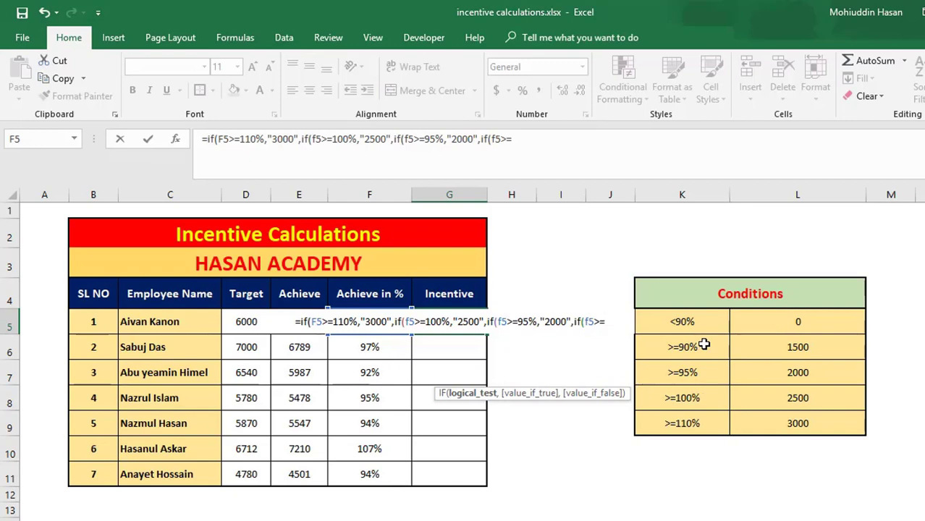
pyautogui.write('90')
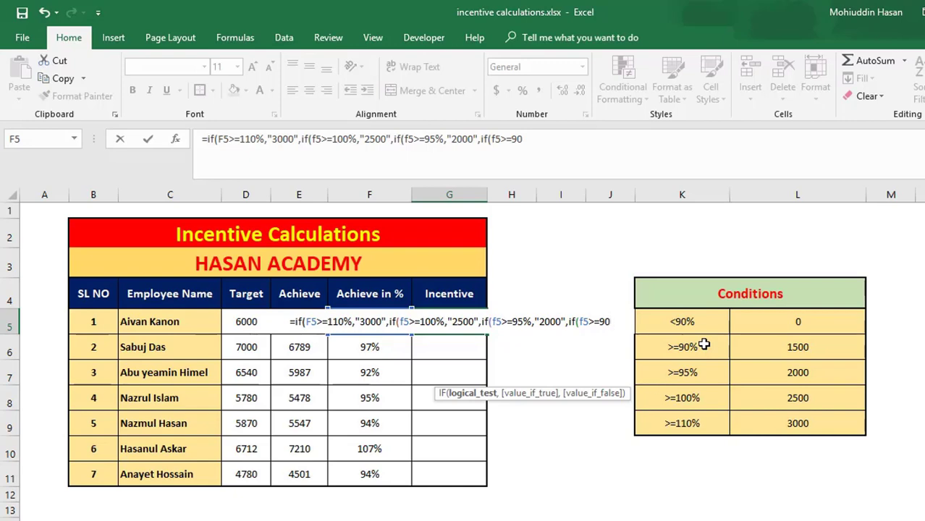
pyautogui.write('%,')
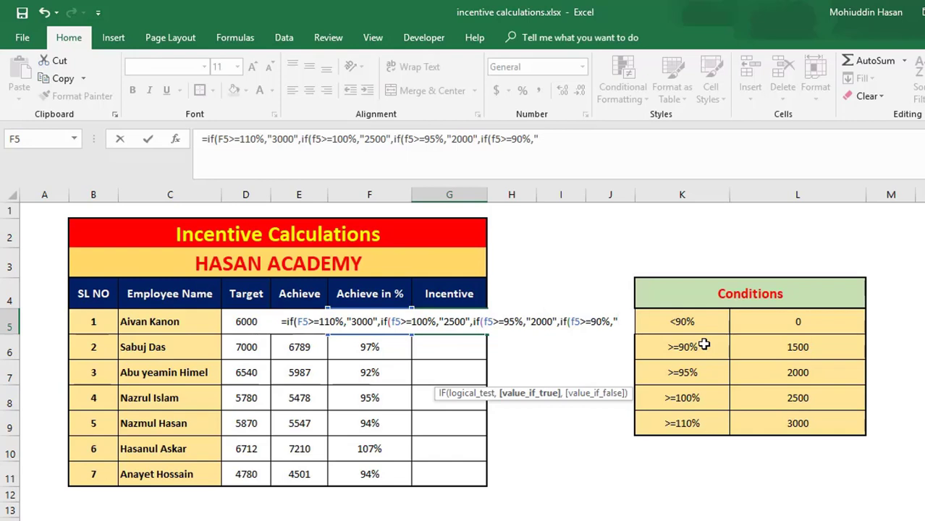
pyautogui.write('1500')
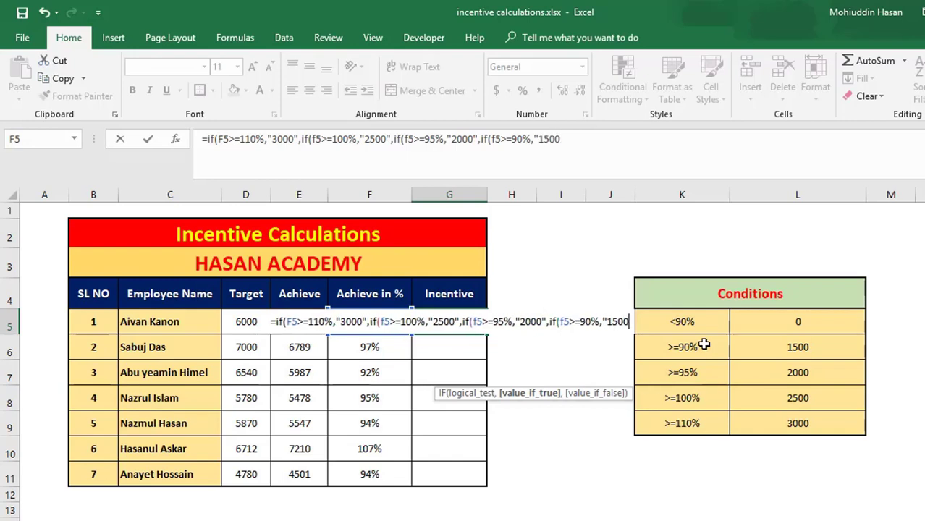
pyautogui.write('"')
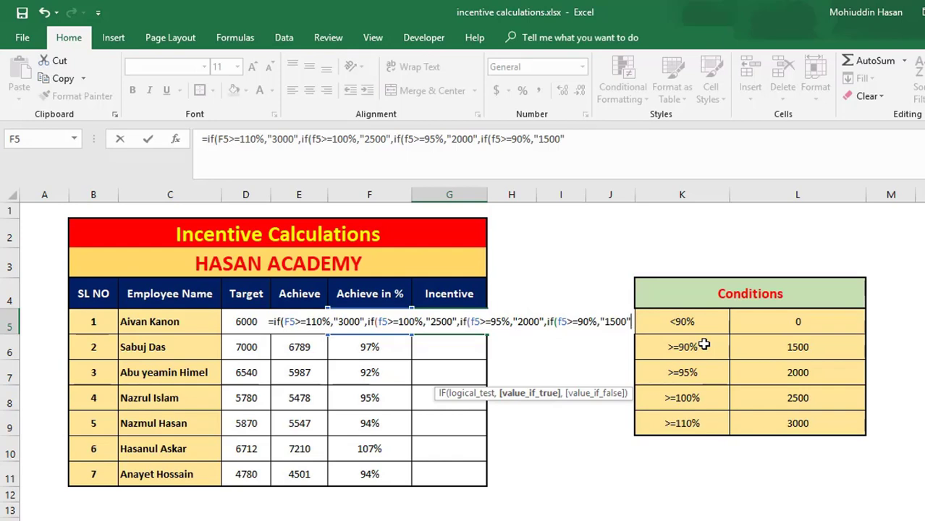
pyautogui.write(',')
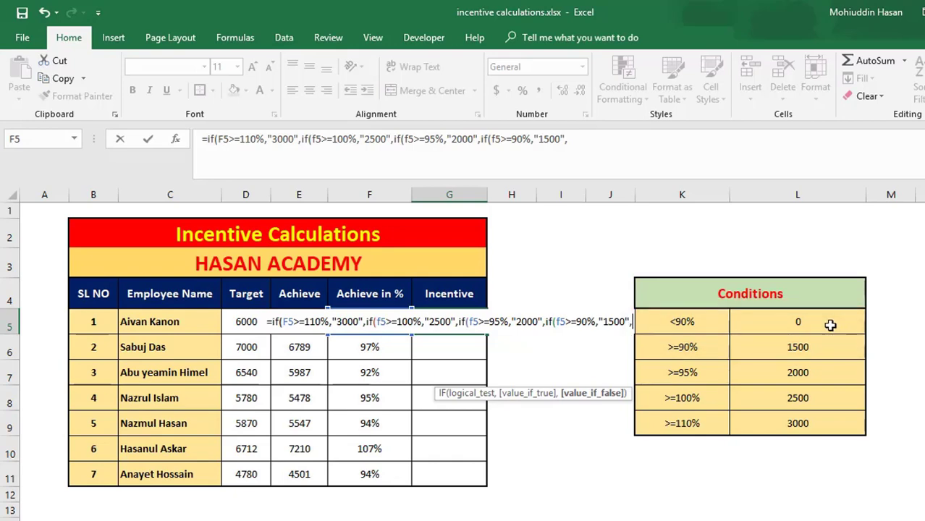
# Step: Finish G5 with a "0" fallback and four closing brackets, committing it to show 0
pyautogui.write('"')
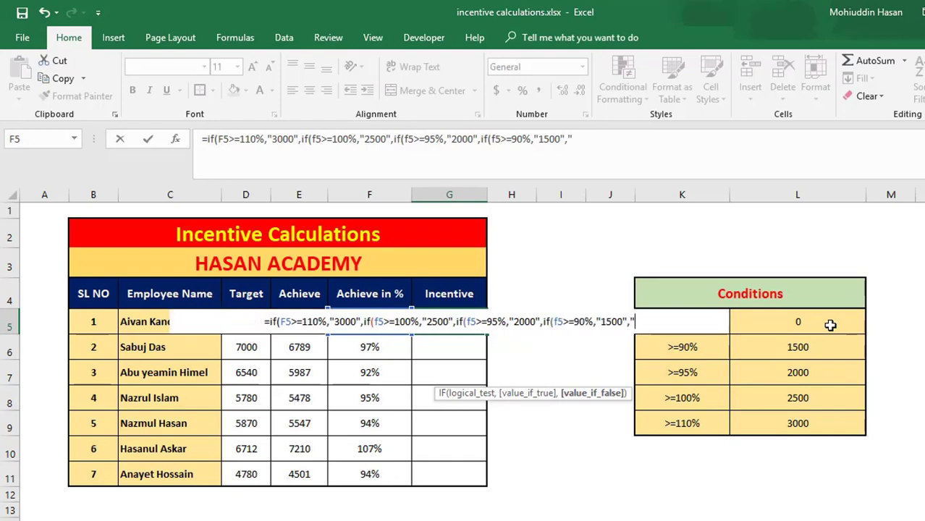
pyautogui.write('0')
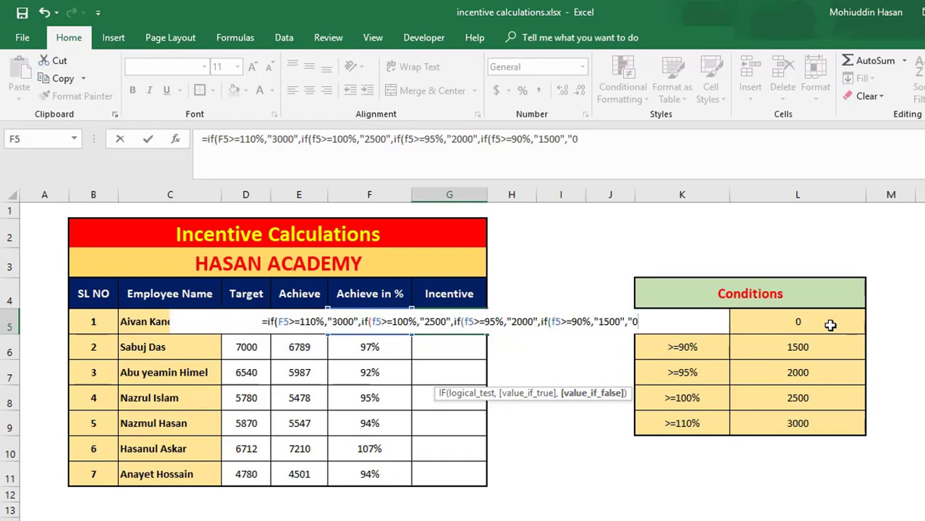
pyautogui.write('"')
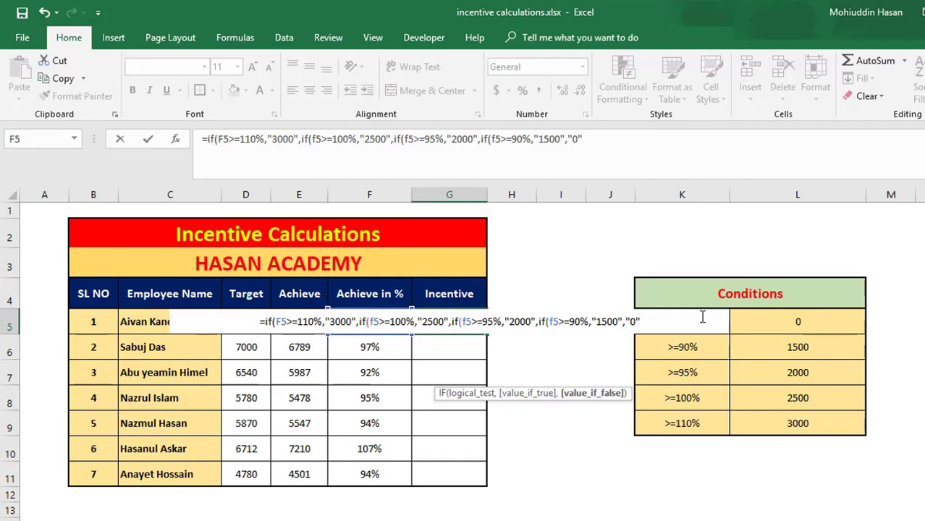
pyautogui.write(')')
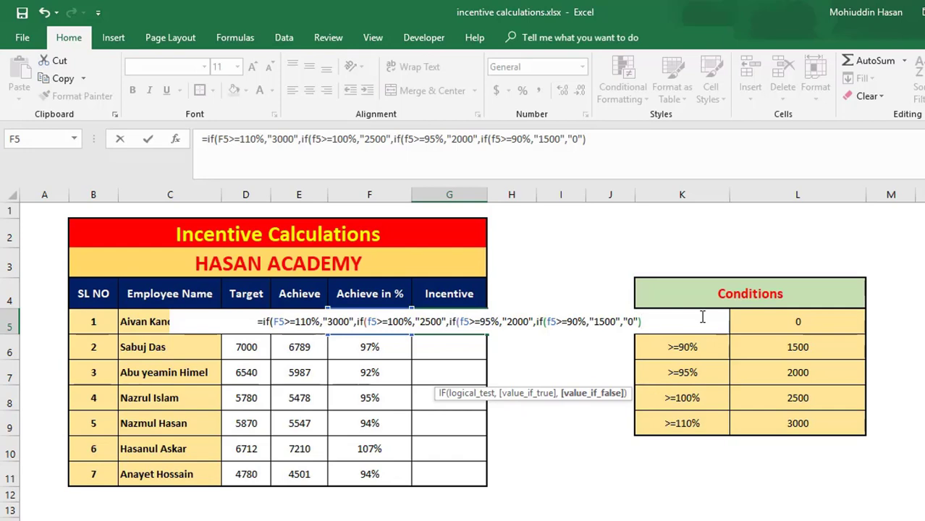
pyautogui.write(')')
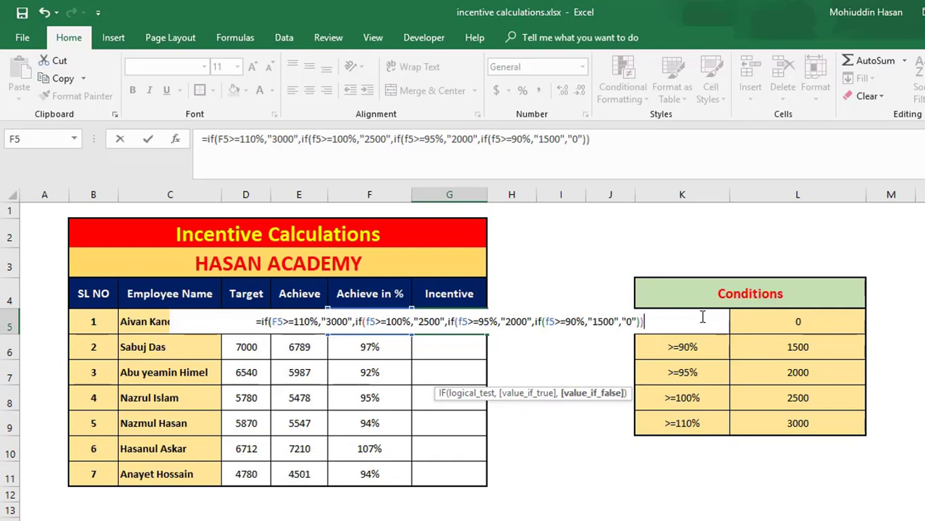
pyautogui.write(')')
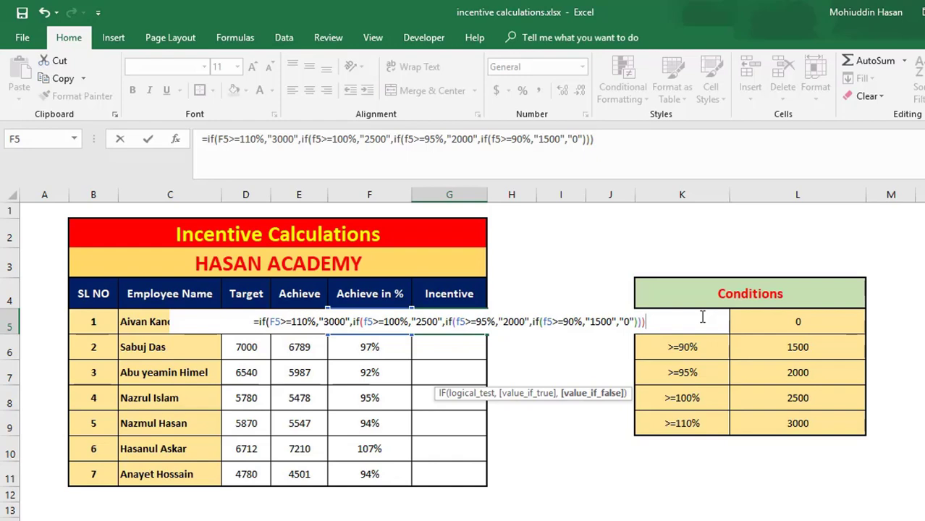
pyautogui.write(')')
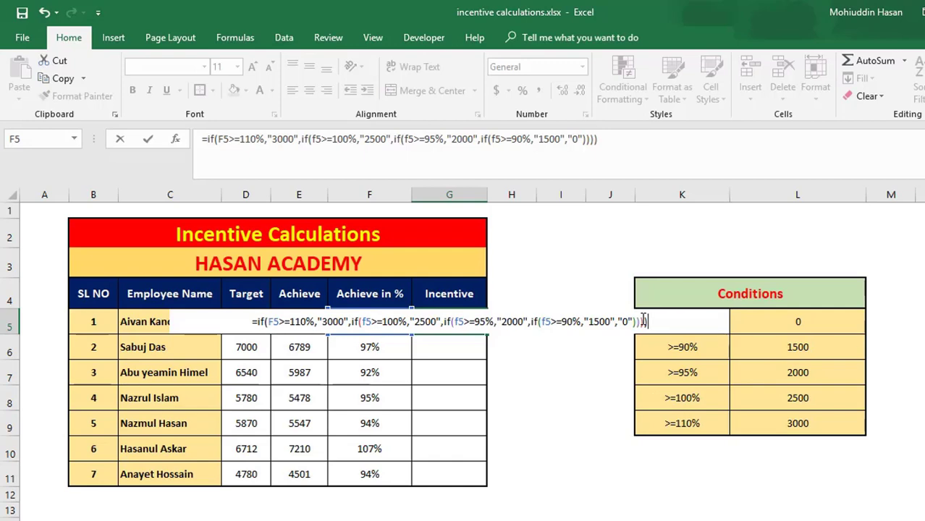
pyautogui.press('Return')
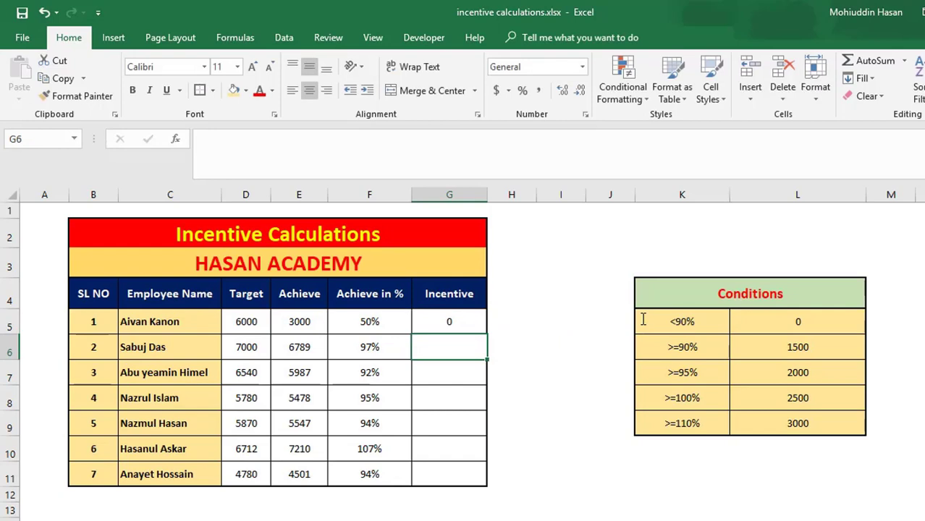
# Step: Change E5's Achieve to 6900 and confirm G5 now returns 3000 at 115%
pyautogui.click(435, 323)
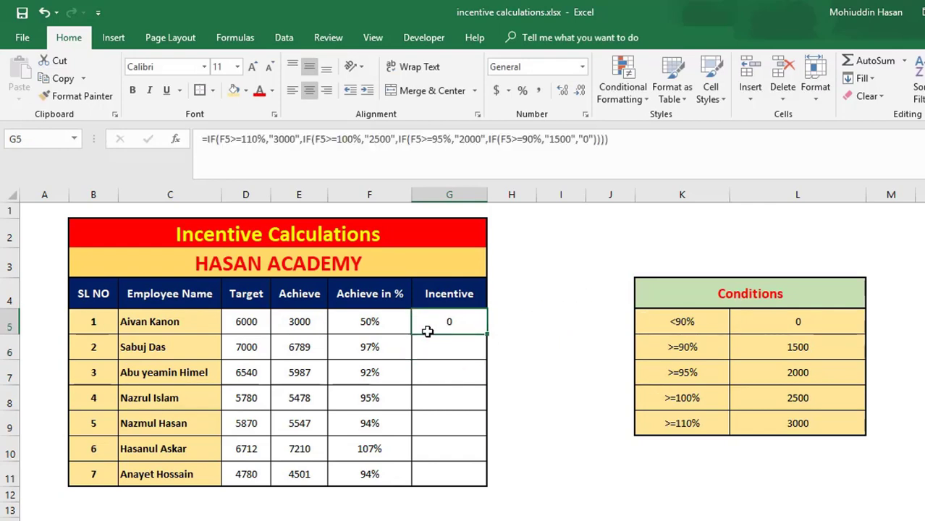
pyautogui.click(315, 319)
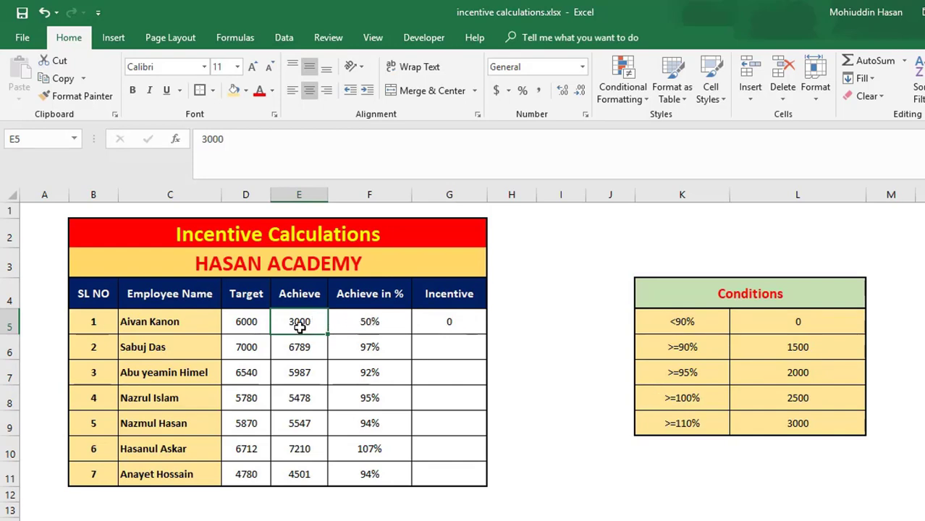
pyautogui.write('69')
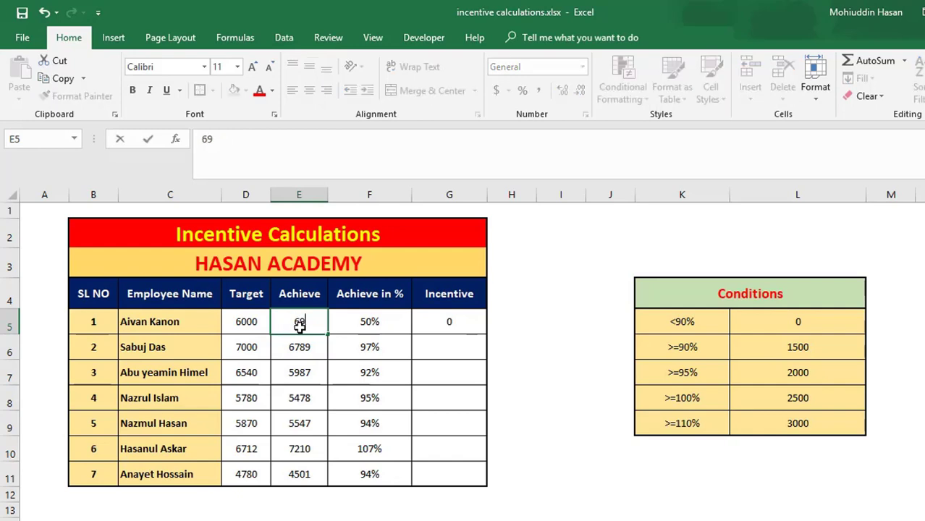
pyautogui.write('00')
pyautogui.press('Return')
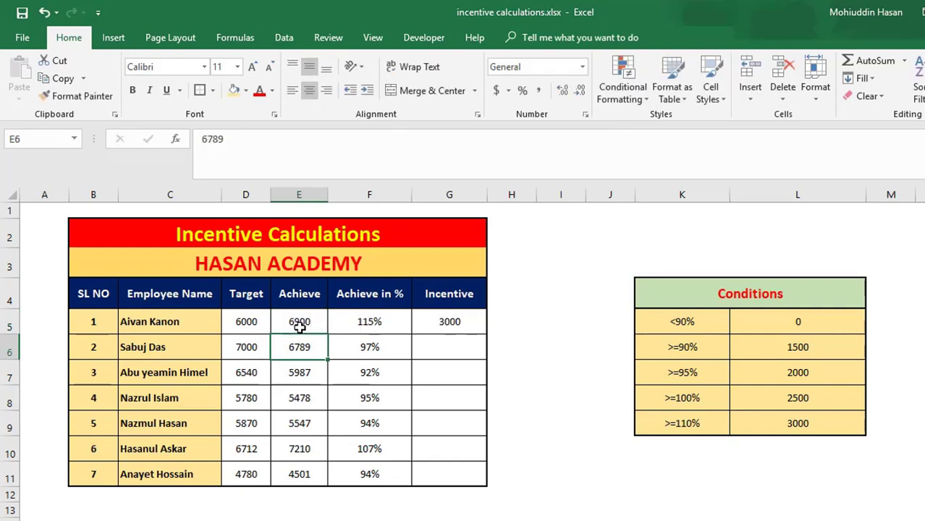
pyautogui.click(470, 321)
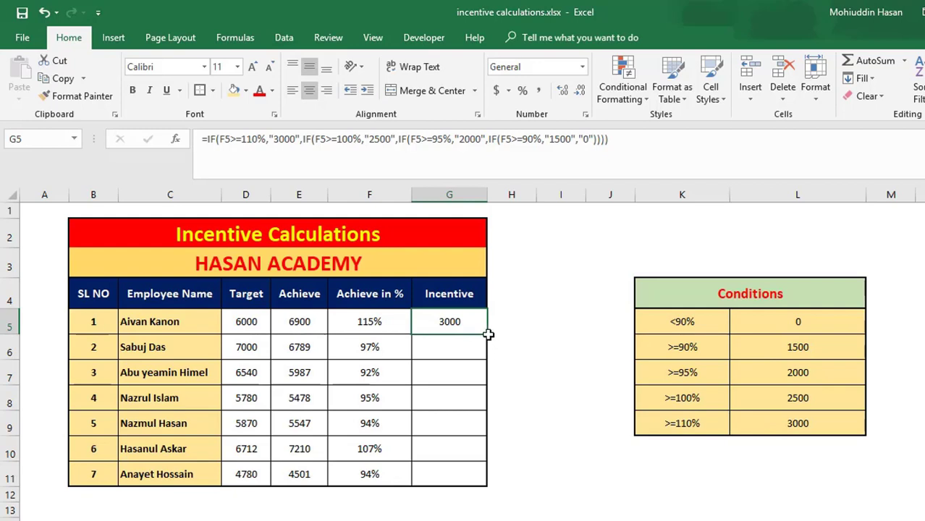
# Step: Copy G5's incentive formula down to G11 using Fill Without Formatting
pyautogui.moveTo(489, 335); pyautogui.dragTo(472, 489)
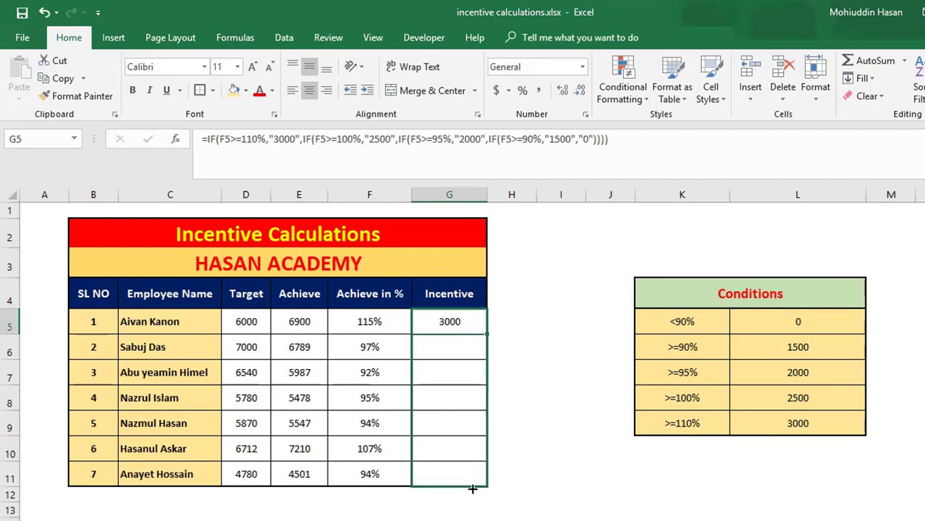
pyautogui.moveTo(472, 490); pyautogui.dragTo(472, 489)
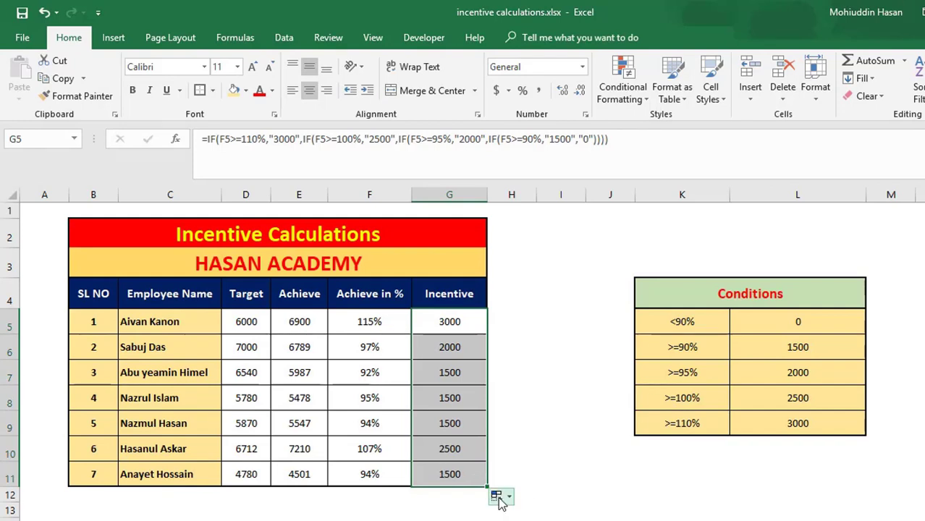
pyautogui.click(502, 497)
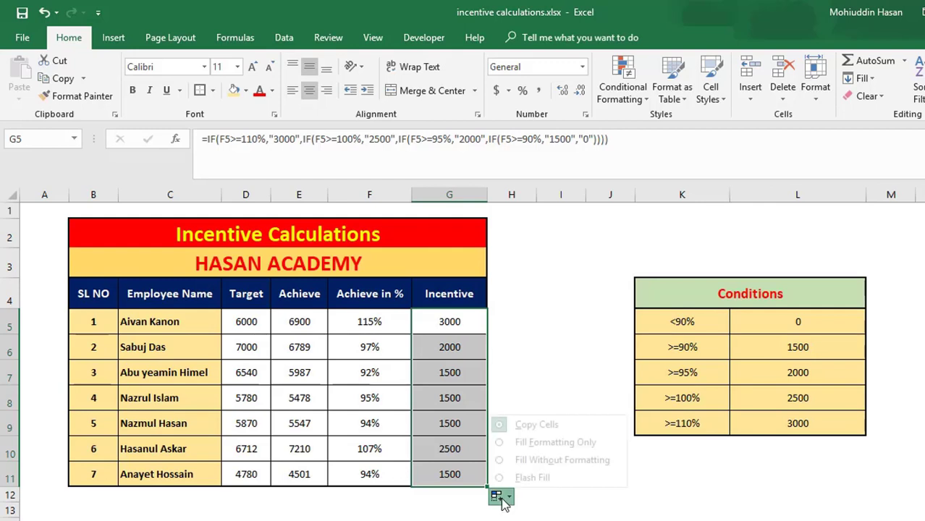
pyautogui.click(541, 461)
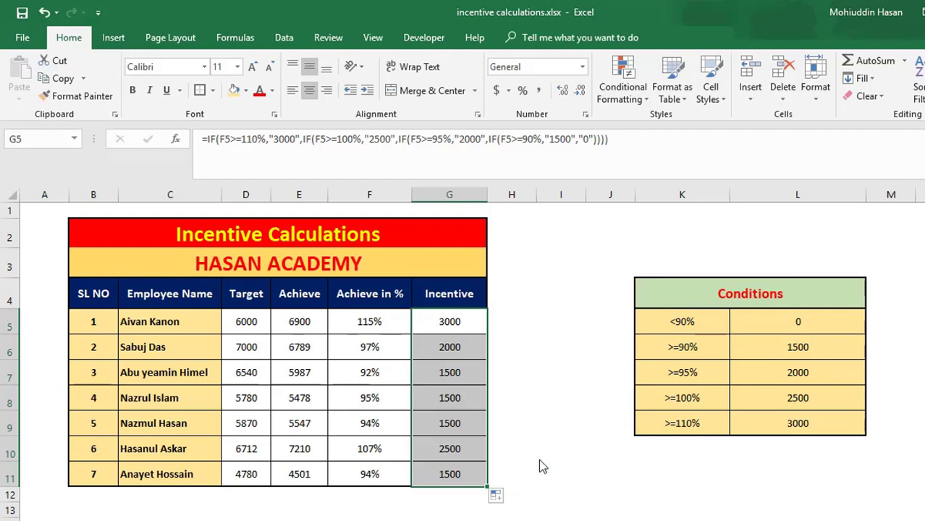
pyautogui.click(538, 459)
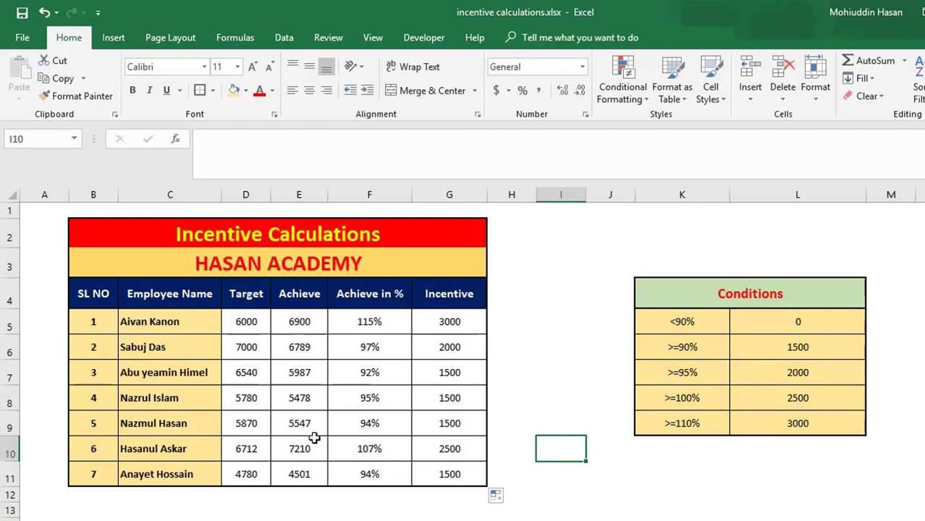
# Step: Undo the fill, repeat the copy down to row 11, then undo it again
pyautogui.hotkey('ctrl', 'z')
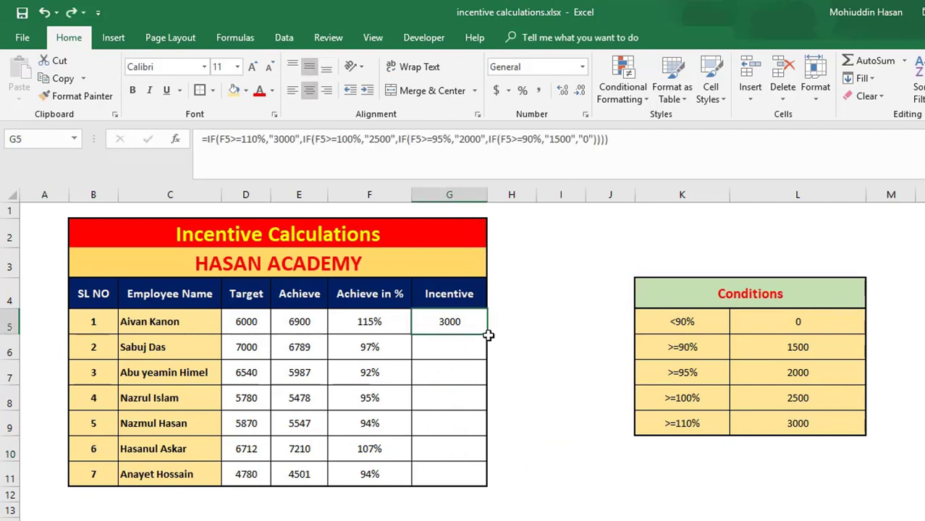
pyautogui.moveTo(488, 334); pyautogui.dragTo(494, 463)
pyautogui.click(555, 420)
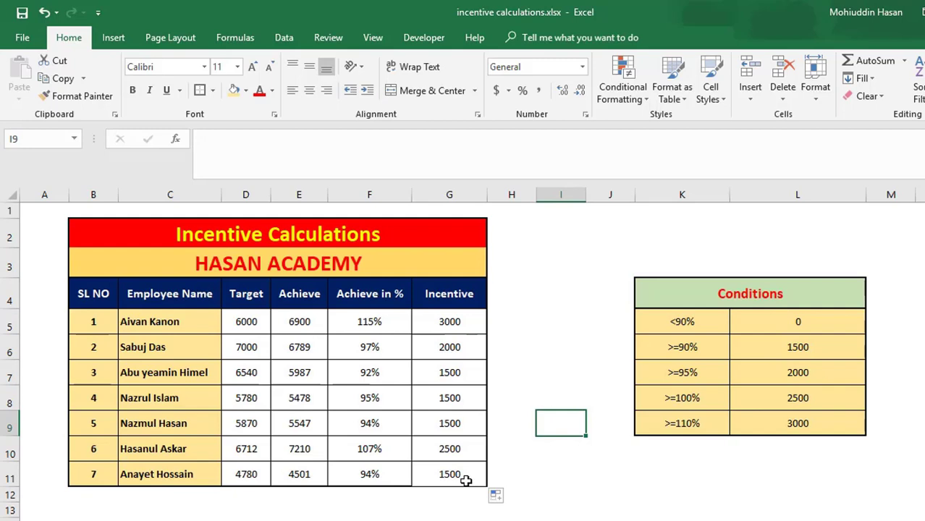
pyautogui.hotkey('ctrl', 'z')
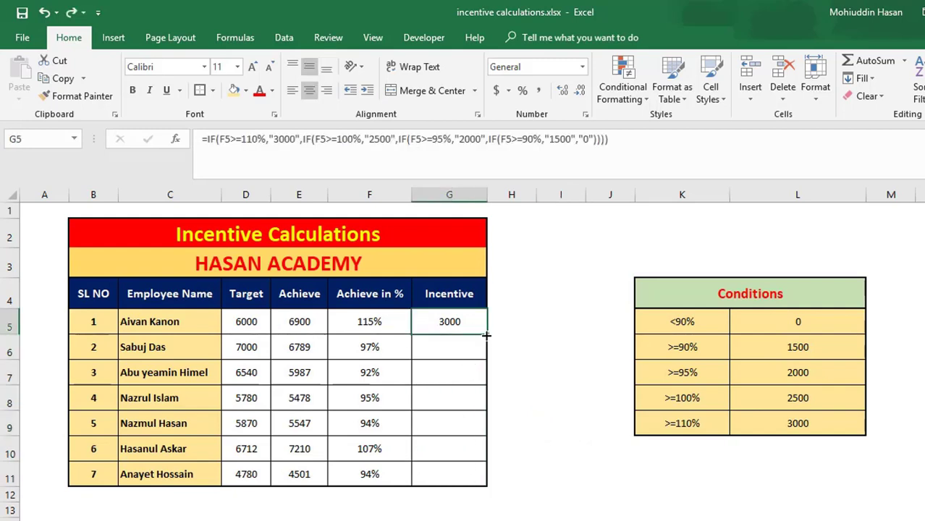
# Step: Refill G6:G11 without formatting, yielding 2000, 1500, 1500, 1500, 2500 and 1500
pyautogui.moveTo(491, 335); pyautogui.dragTo(464, 476)
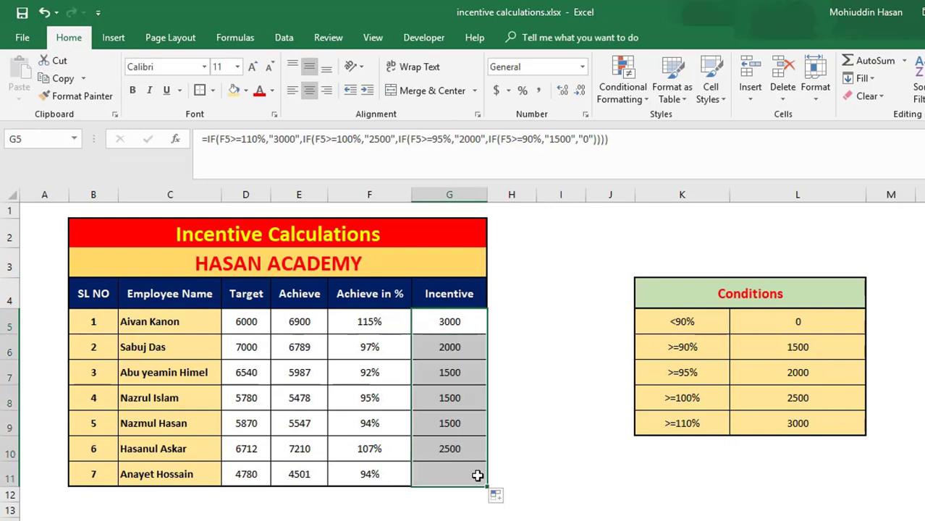
pyautogui.click(509, 498)
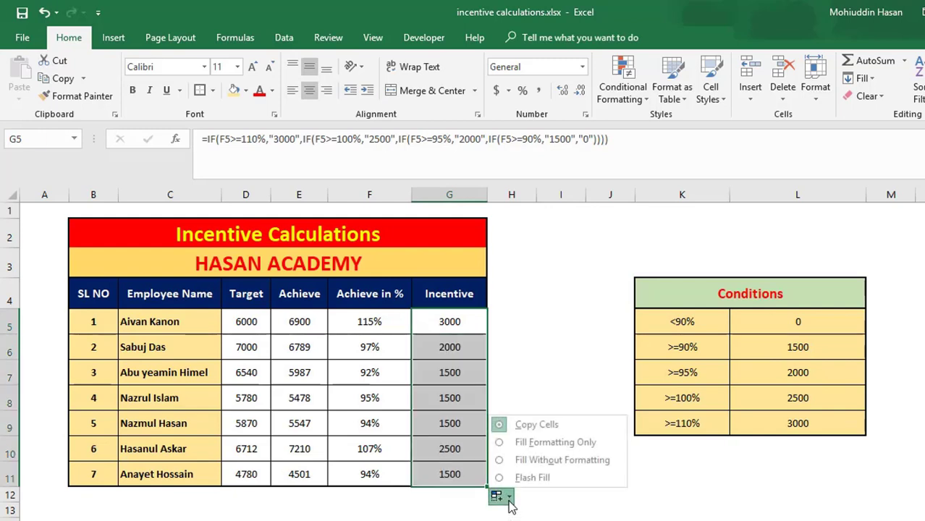
pyautogui.click(526, 460)
pyautogui.click(525, 460)
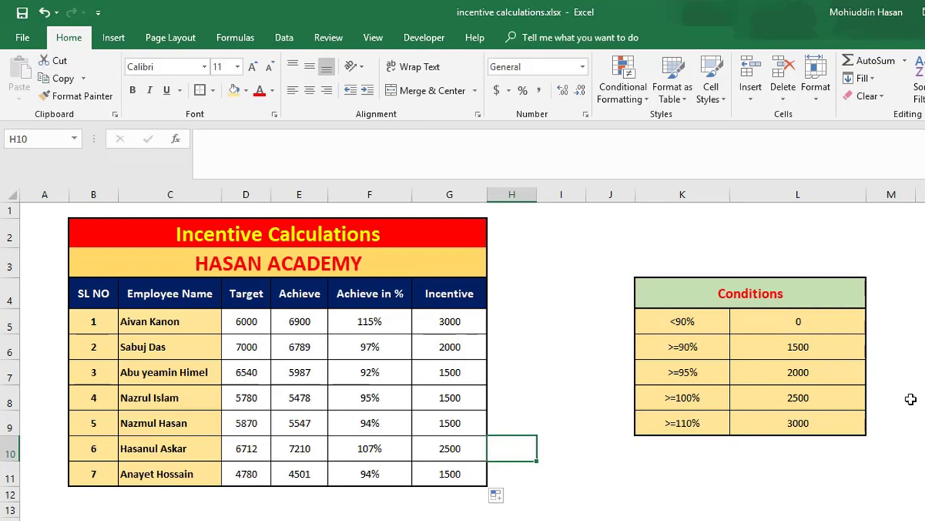
# Step: Inspect F8 and G8, then add two decimal places to F8 so it reads 94.78%
pyautogui.click(391, 398)
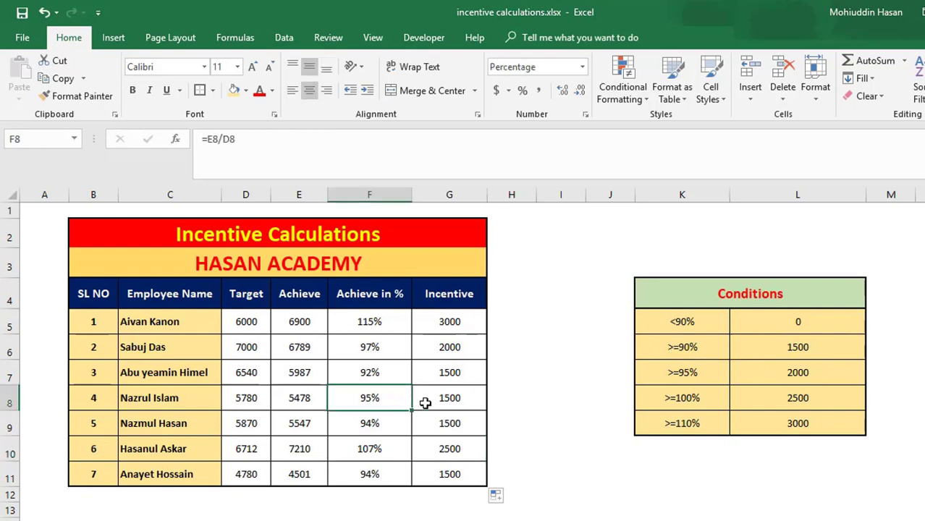
pyautogui.click(466, 404)
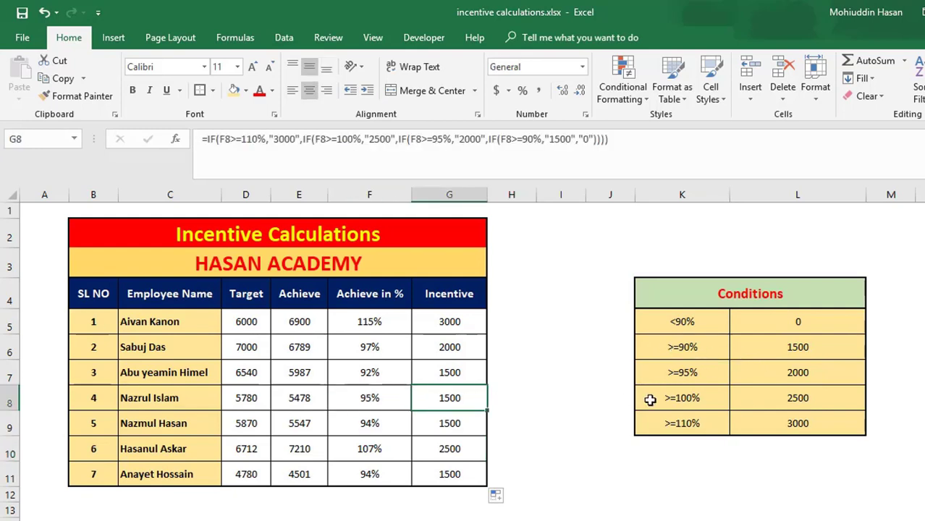
pyautogui.click(353, 400)
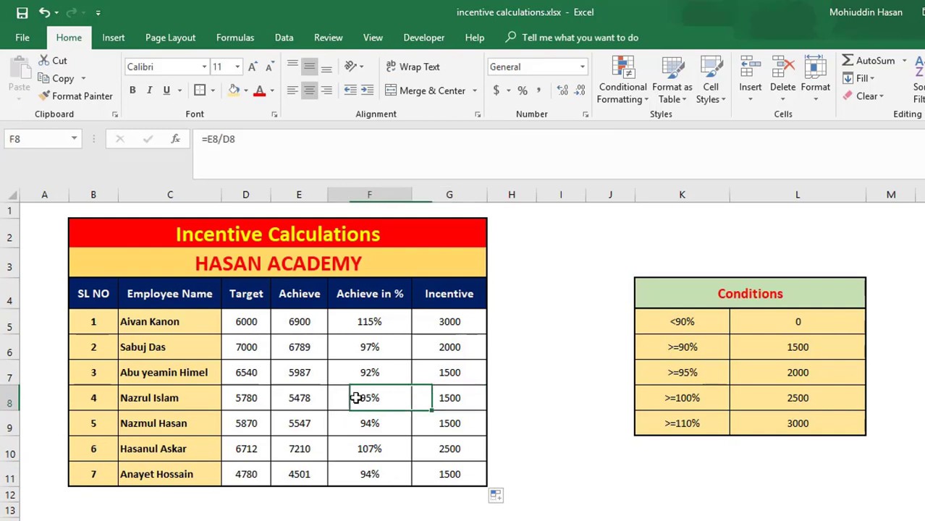
pyautogui.click(562, 95)
pyautogui.click(562, 97)
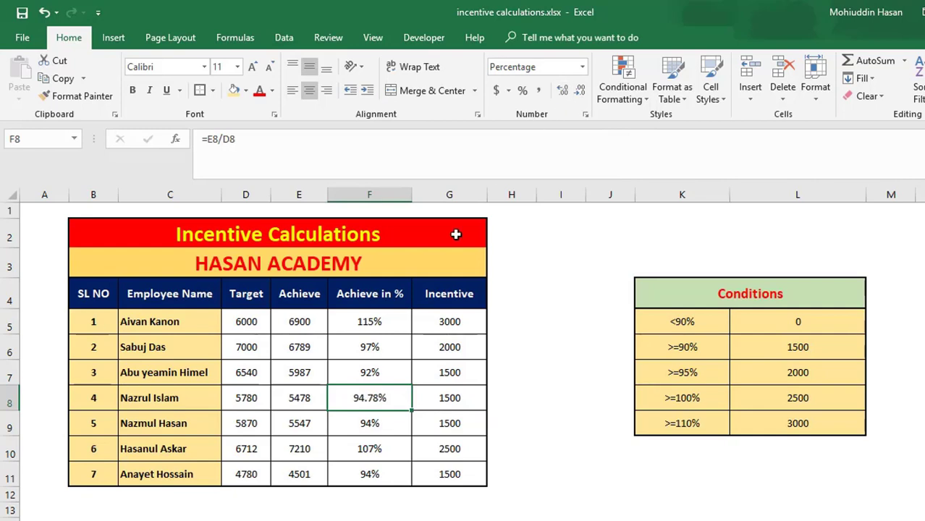